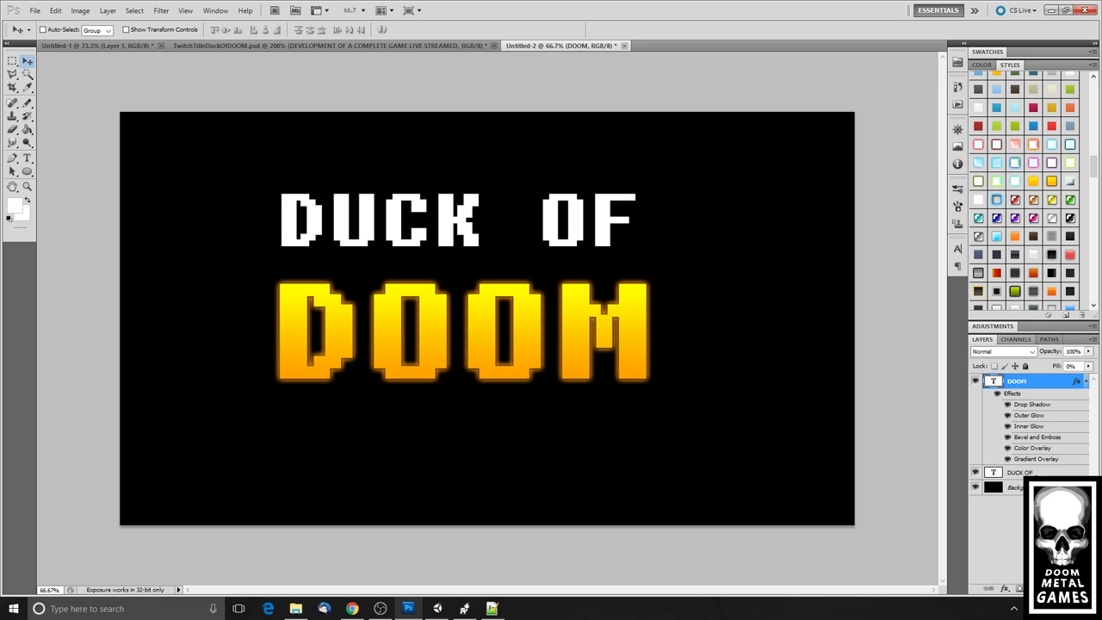
# Preview light-blue, orange, red, blue, grey and gold gradient styles on the DUCK OF layer.
pyautogui.click(999, 237)
pyautogui.click(1014, 237)
pyautogui.click(998, 236)
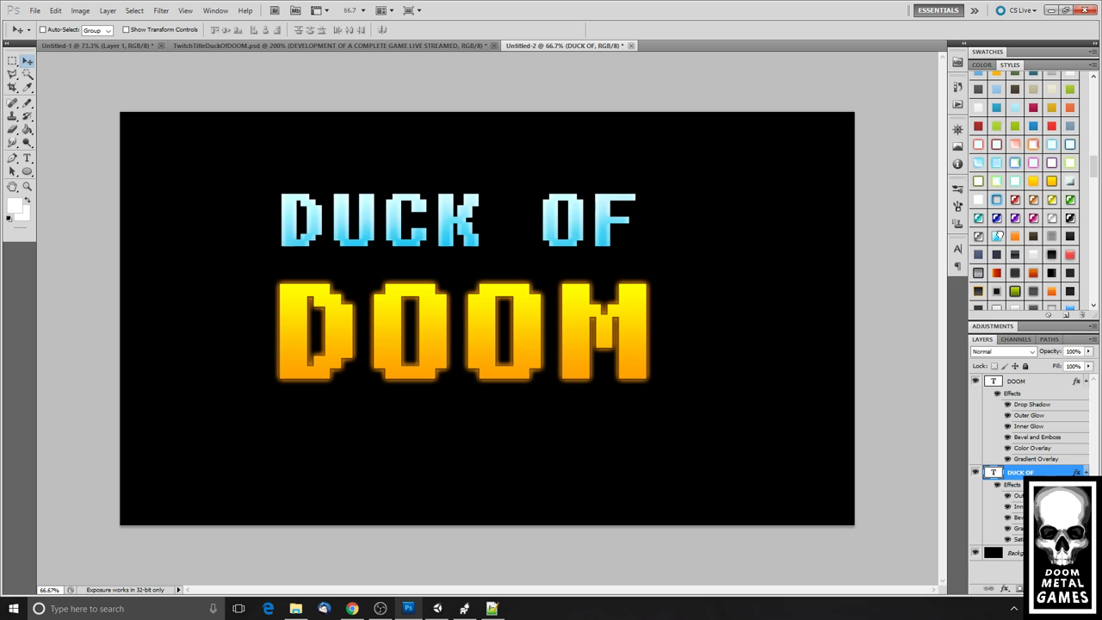
pyautogui.scroll(-3, 998, 236)
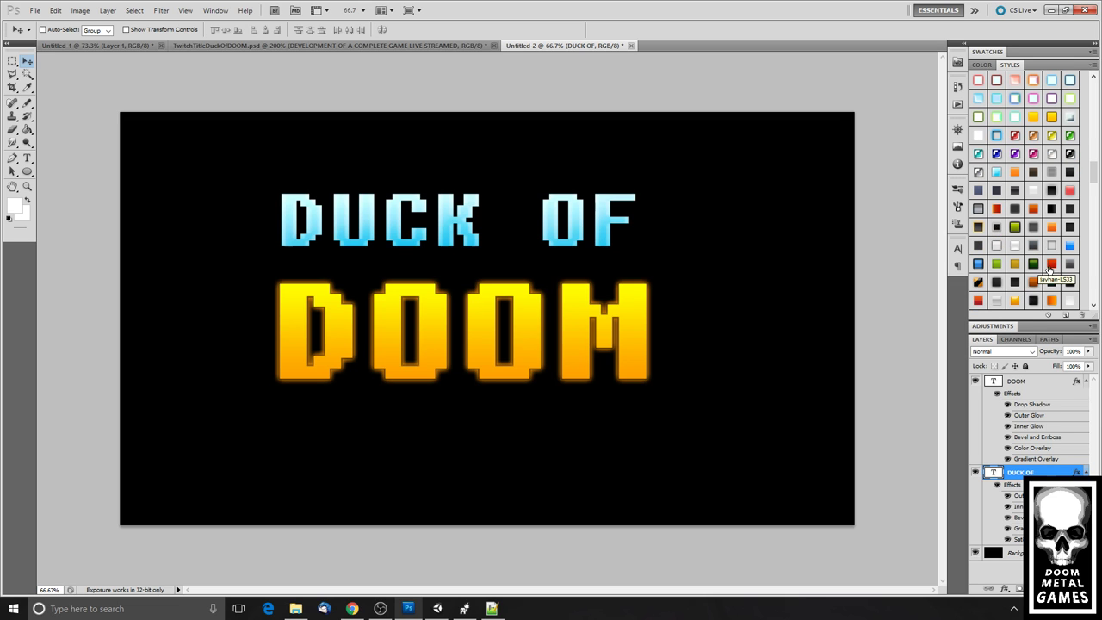
pyautogui.click(1052, 263)
pyautogui.click(1070, 247)
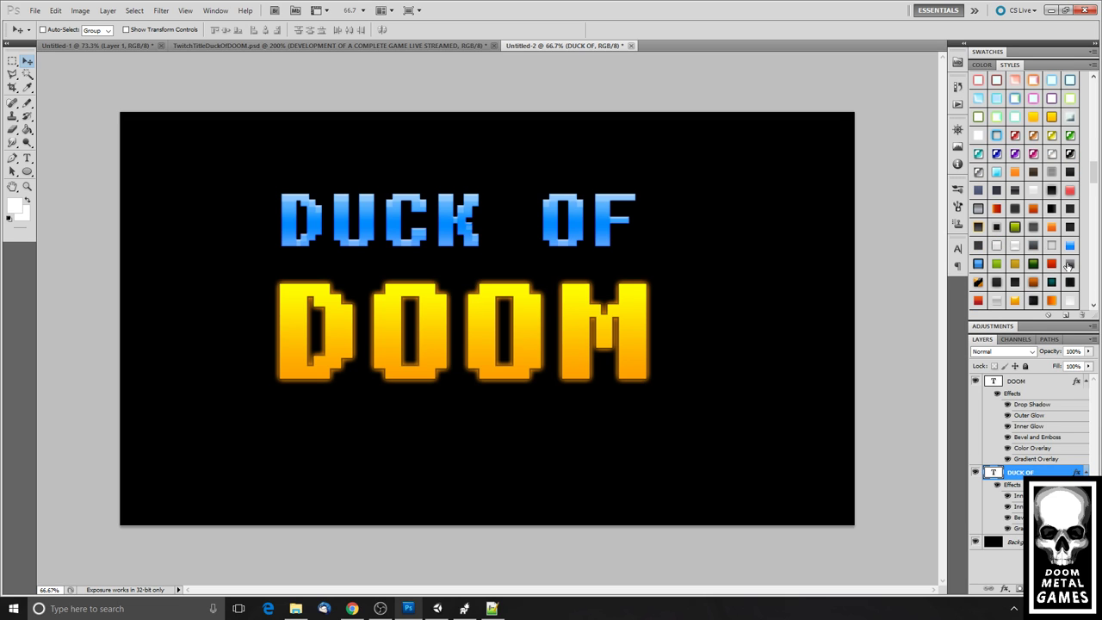
pyautogui.click(1067, 283)
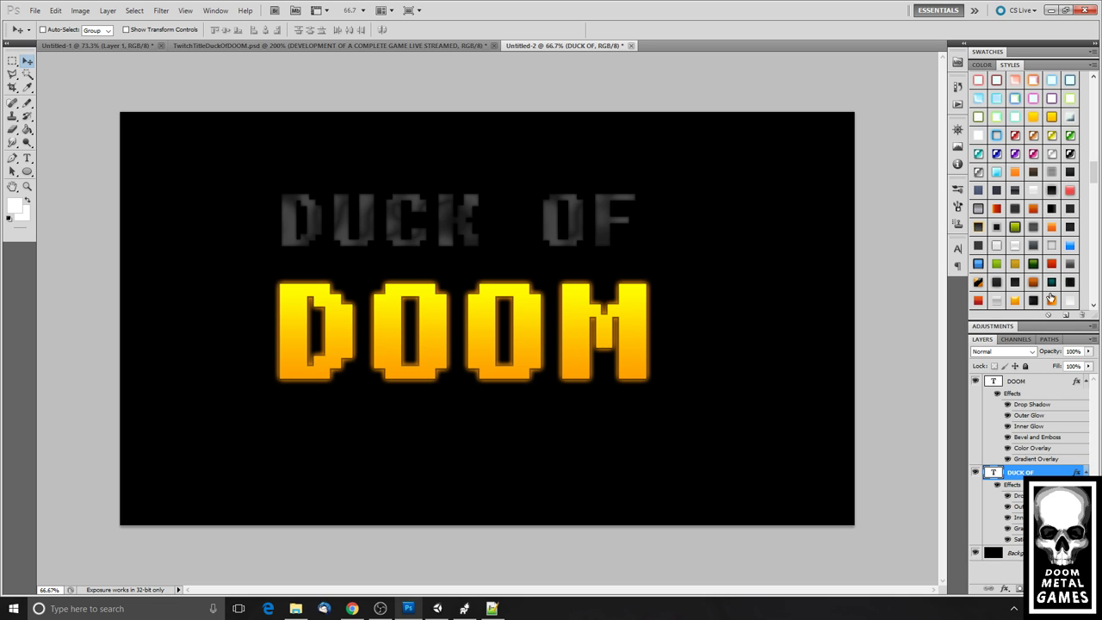
pyautogui.click(1052, 298)
pyautogui.click(996, 299)
pyautogui.click(1015, 300)
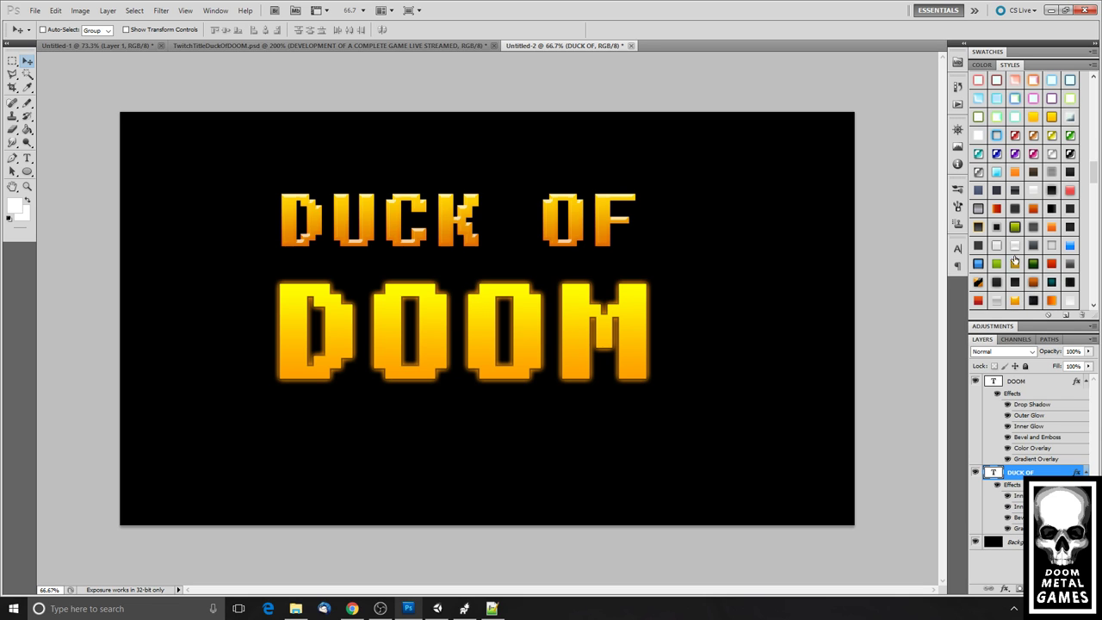
# Try water-texture, glossy blue and slate-blue style presets on DUCK OF.
pyautogui.scroll(-3, 1015, 258)
pyautogui.click(1033, 293)
pyautogui.scroll(-4, 1033, 258)
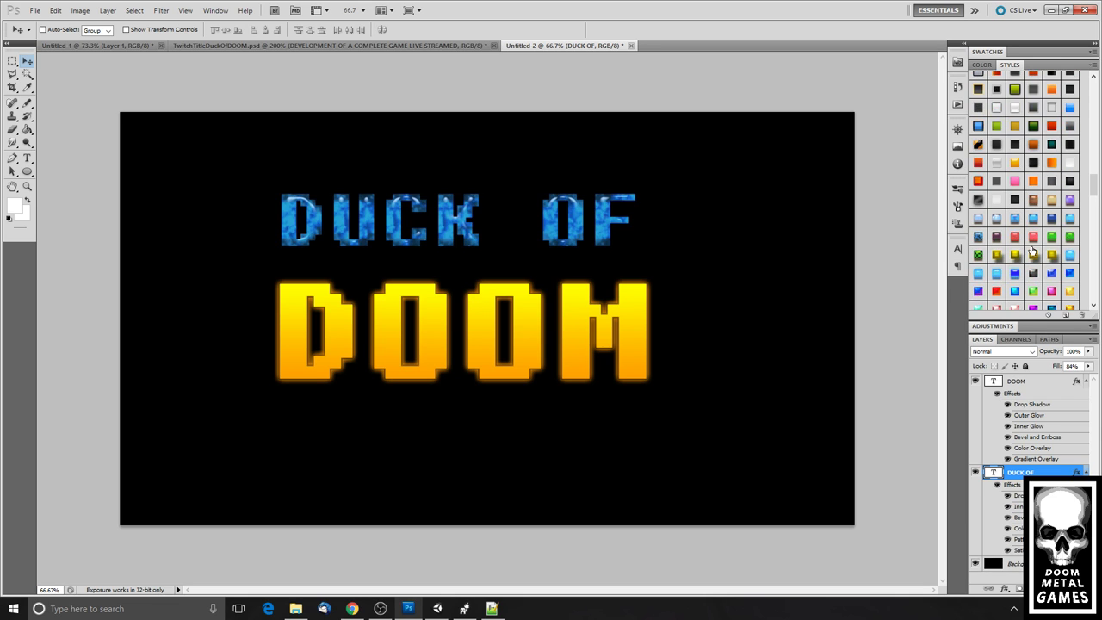
pyautogui.click(1014, 274)
pyautogui.click(1015, 293)
pyautogui.click(1025, 303)
pyautogui.scroll(-4, 1021, 259)
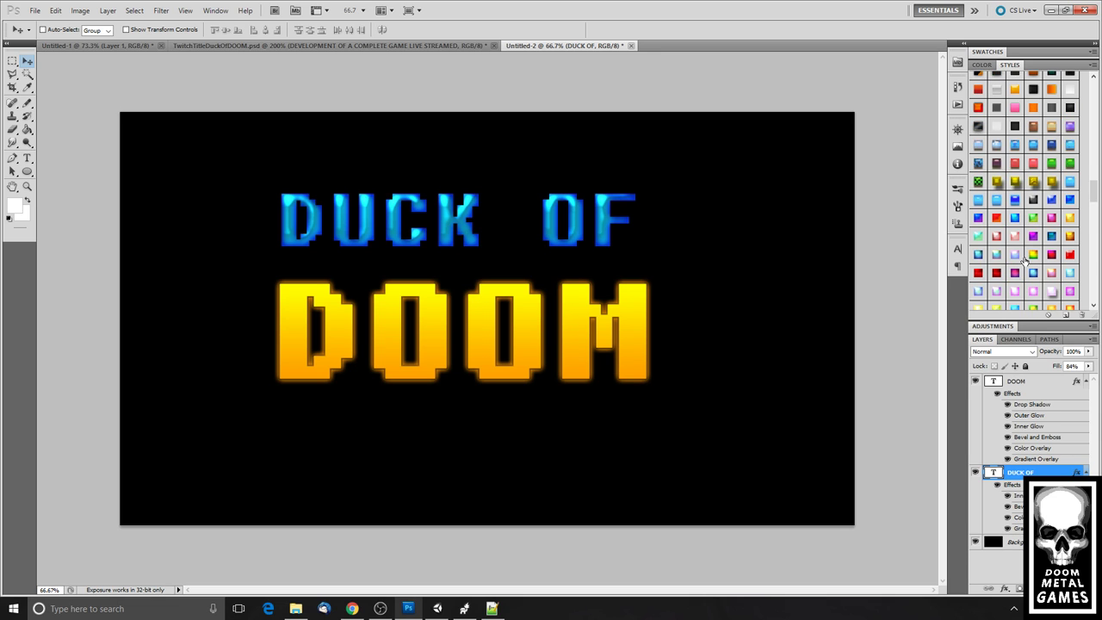
pyautogui.click(1018, 234)
pyautogui.click(1033, 199)
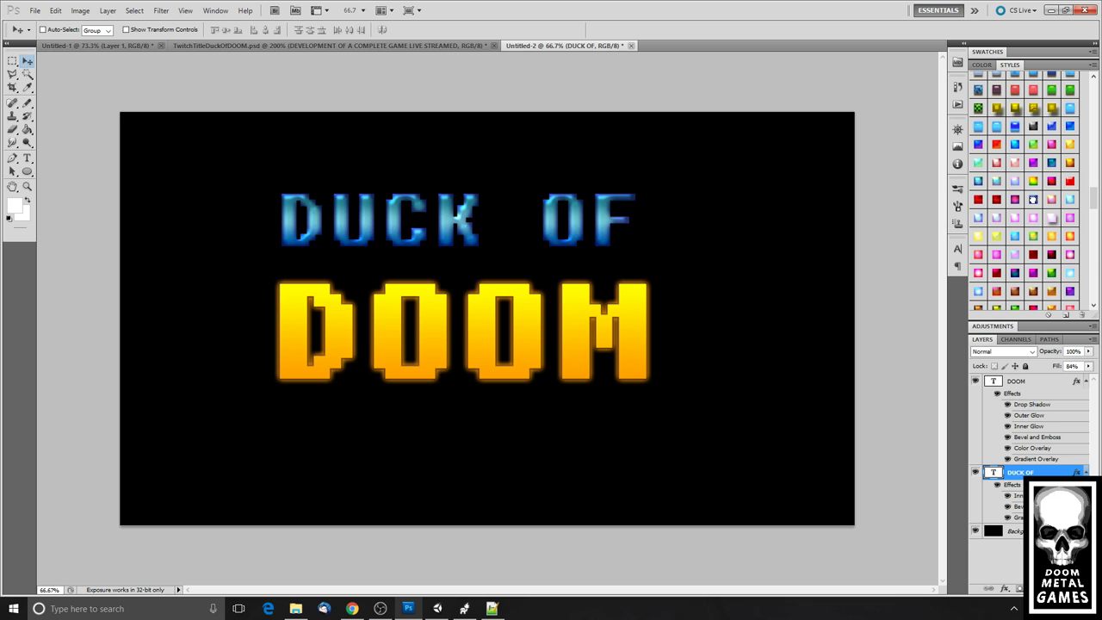
pyautogui.click(1067, 275)
# Try pale, flat-blue and blue-to-white styles, then settle on the glossy cyan style.
pyautogui.scroll(-1, 1037, 251)
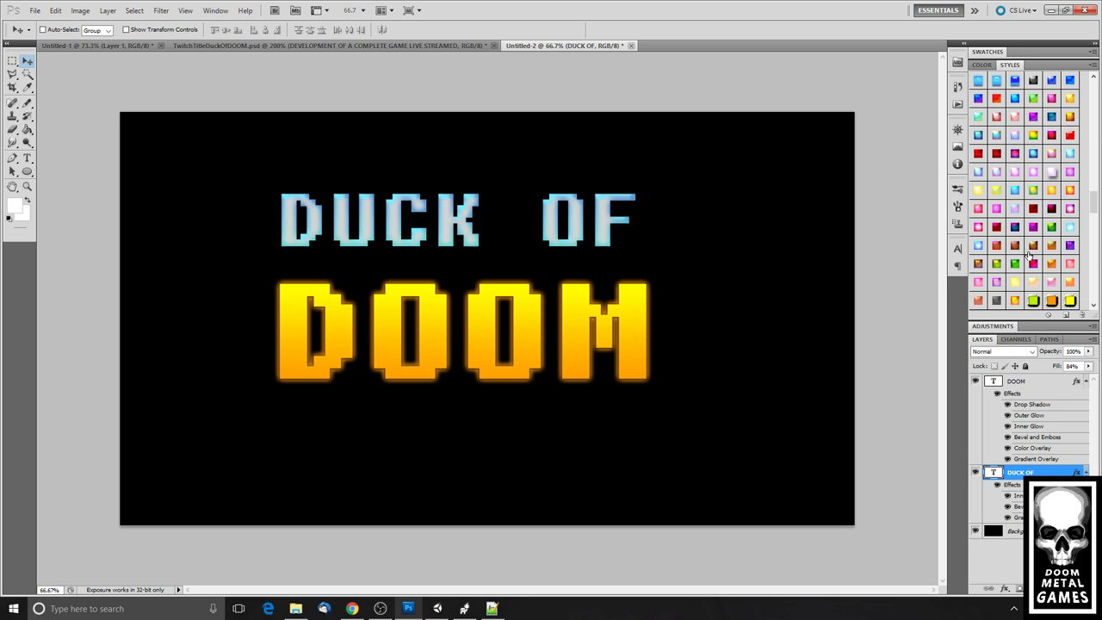
pyautogui.click(1013, 254)
pyautogui.scroll(-2, 1013, 256)
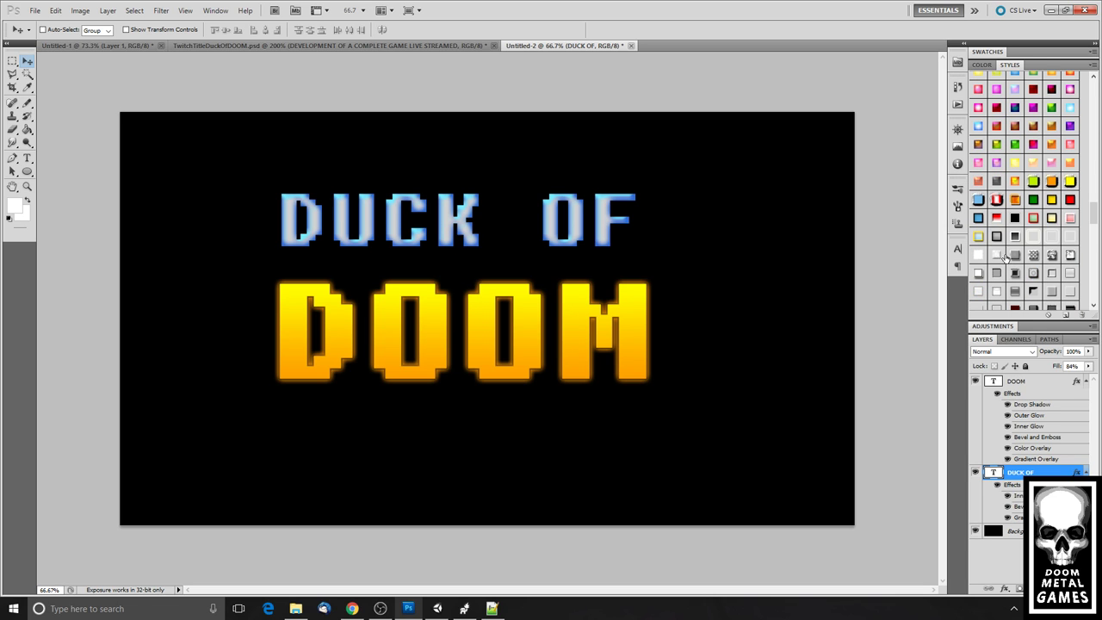
pyautogui.click(979, 202)
pyautogui.scroll(-2, 1024, 234)
pyautogui.scroll(-2, 1053, 242)
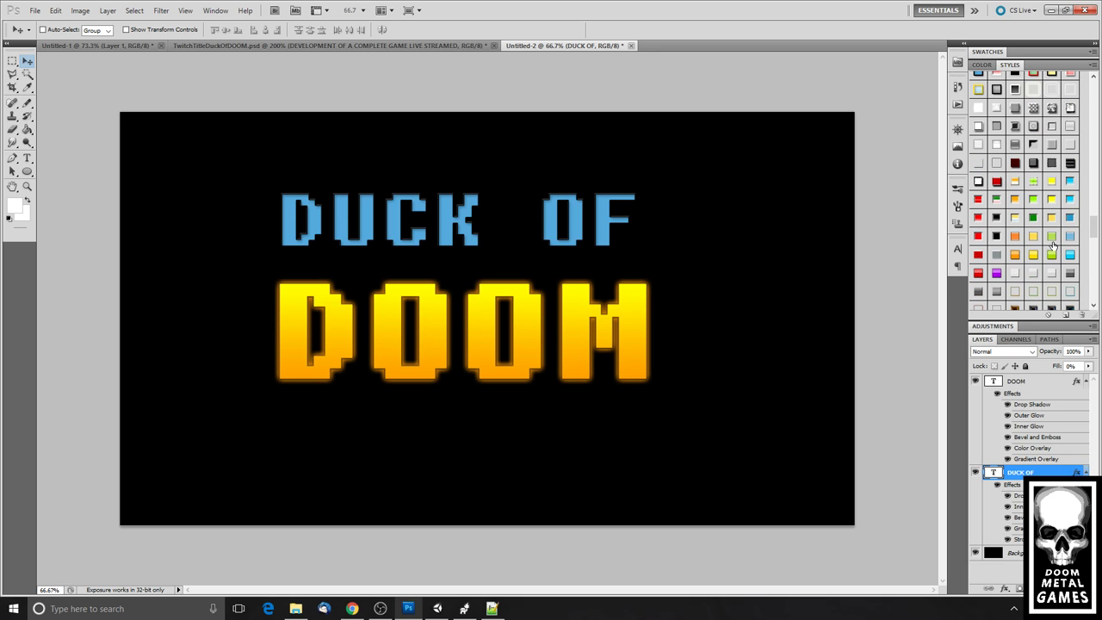
pyautogui.click(1070, 198)
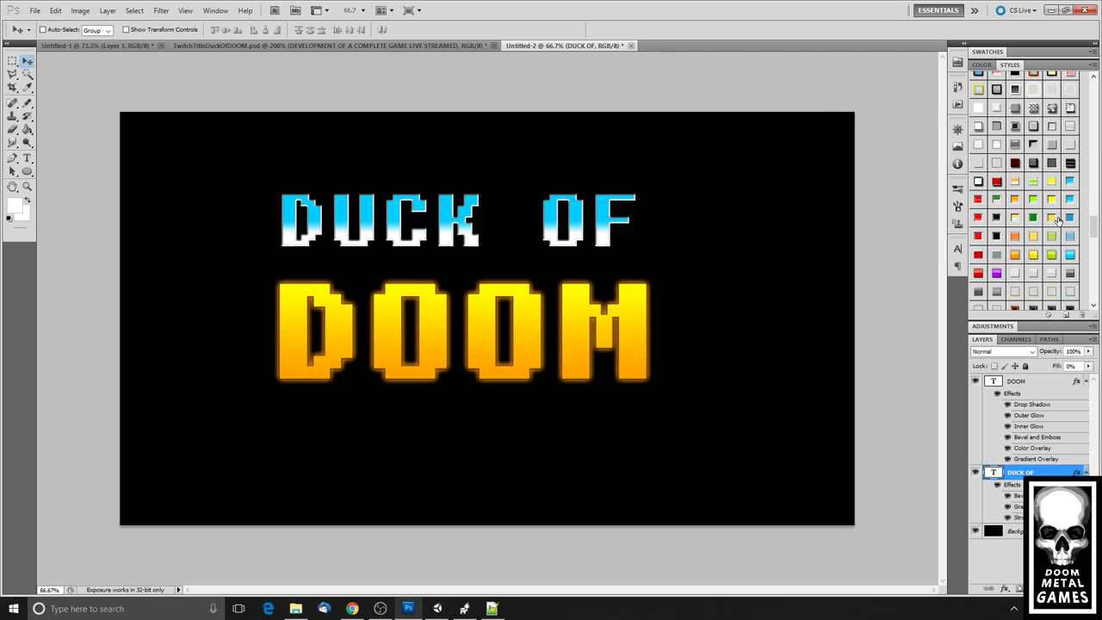
pyautogui.click(1070, 256)
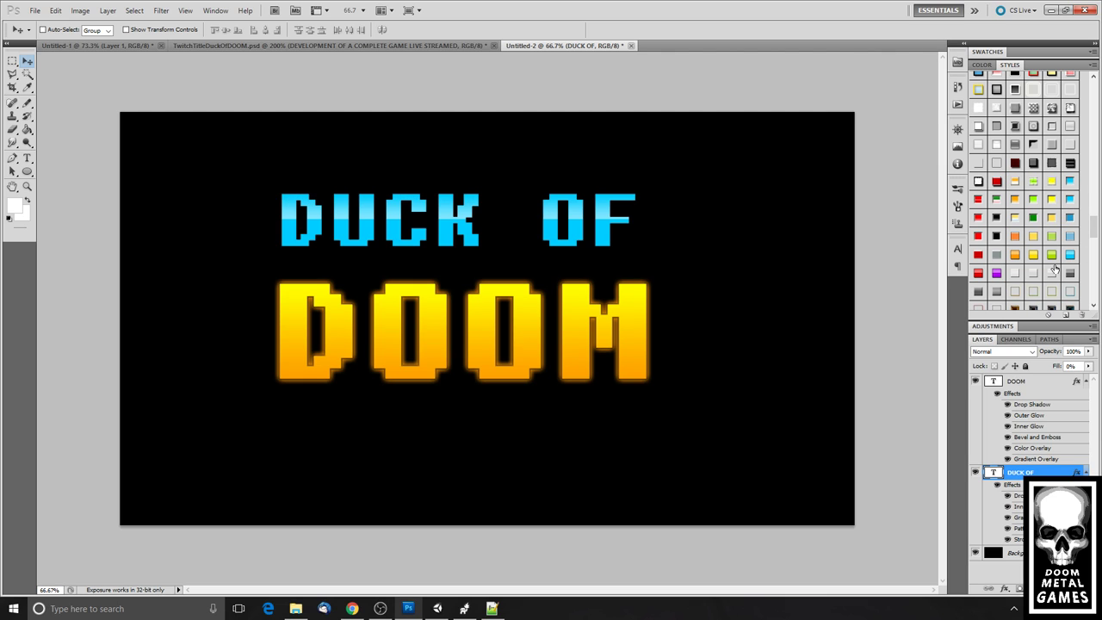
# Centre DUCK OF horizontally over DOOM, undoing a trial vertical-centre alignment.
pyautogui.moveTo(377, 198); pyautogui.dragTo(383, 200)
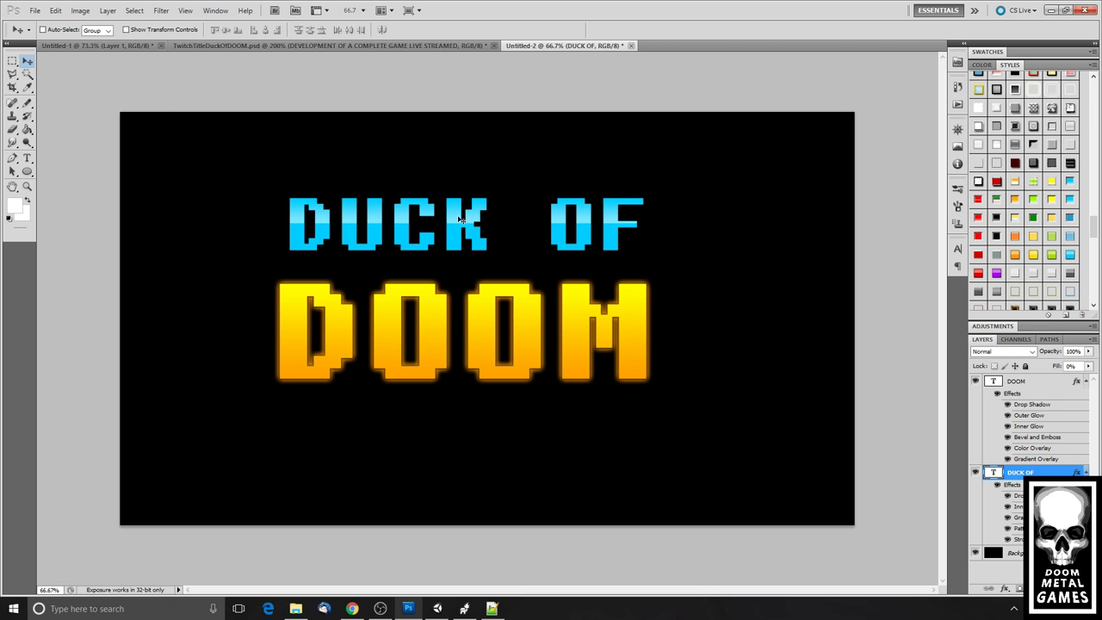
pyautogui.keyDown('shift'); pyautogui.click(1040, 384); pyautogui.keyUp('shift')
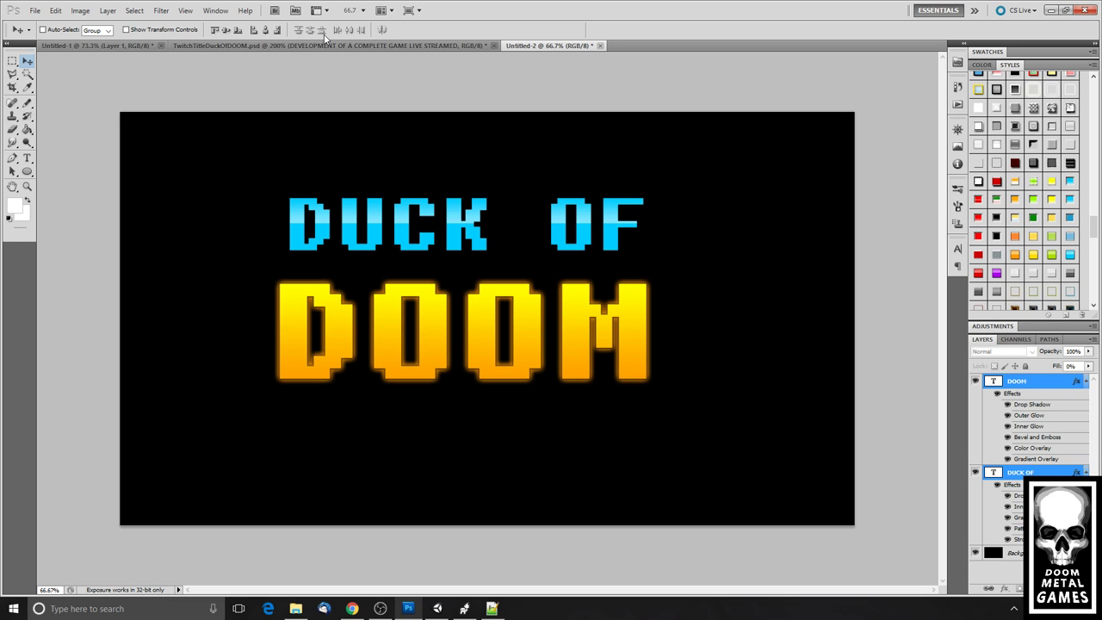
pyautogui.click(266, 31)
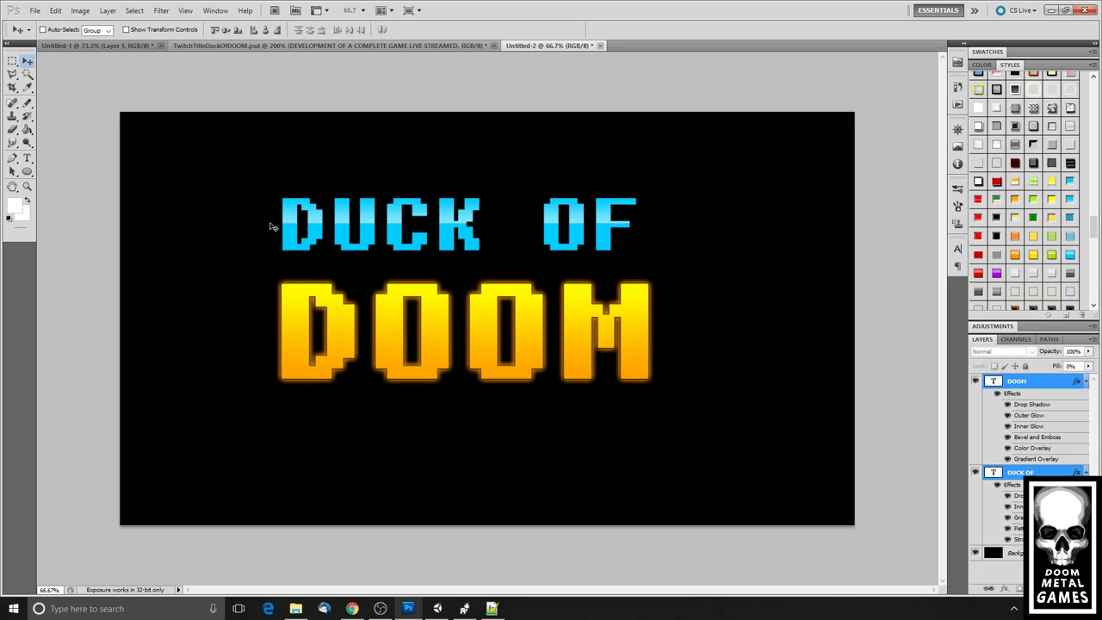
pyautogui.click(224, 32)
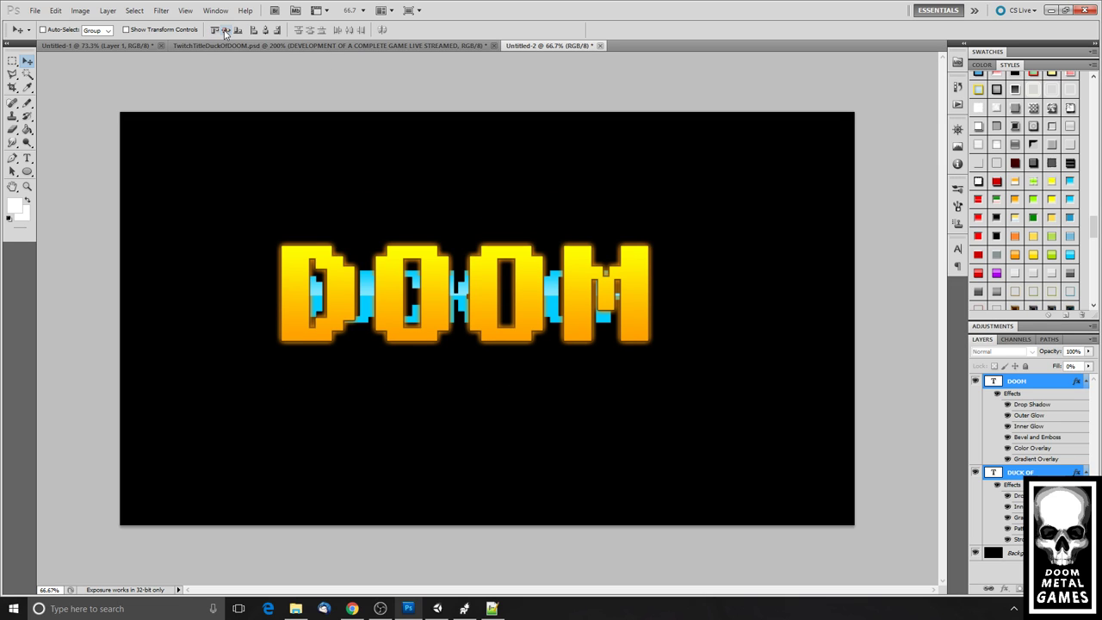
pyautogui.hotkey('ctrl', 'z')
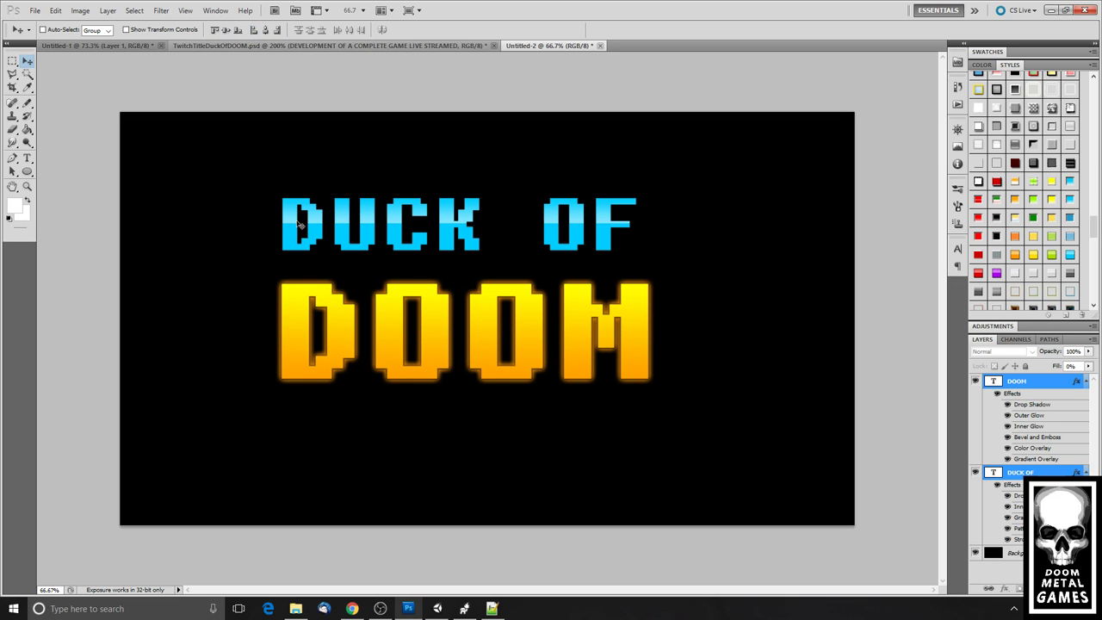
# Scale the DUCK OF text up to about 103.04%.
pyautogui.click(1035, 472)
pyautogui.hotkey('ctrl', 't')
pyautogui.moveTo(649, 273); pyautogui.dragTo(660, 275)
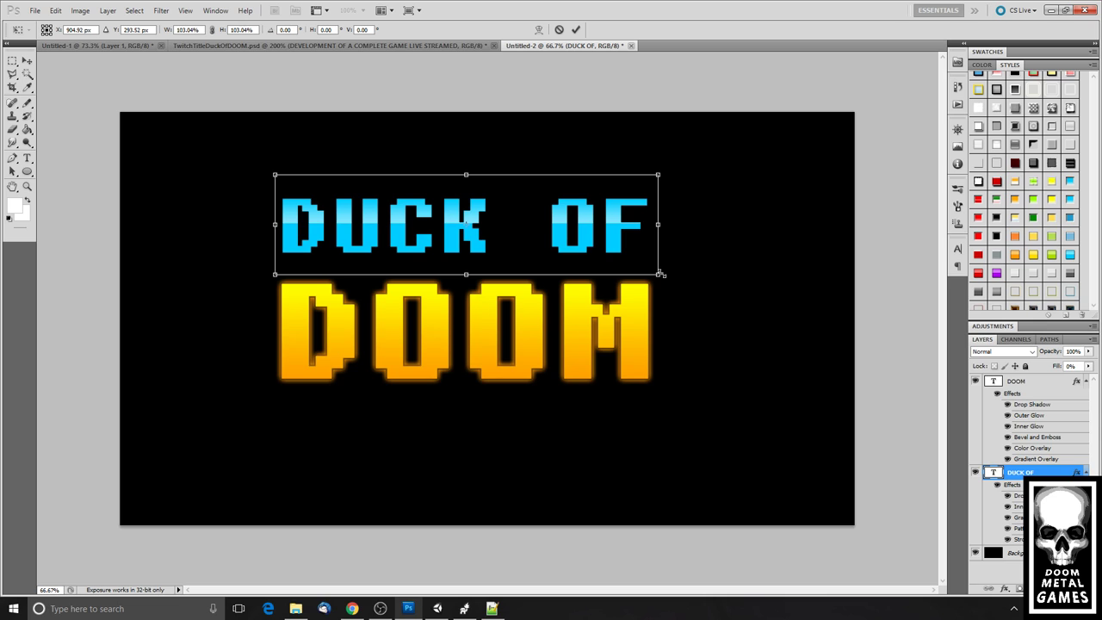
pyautogui.press('Return')
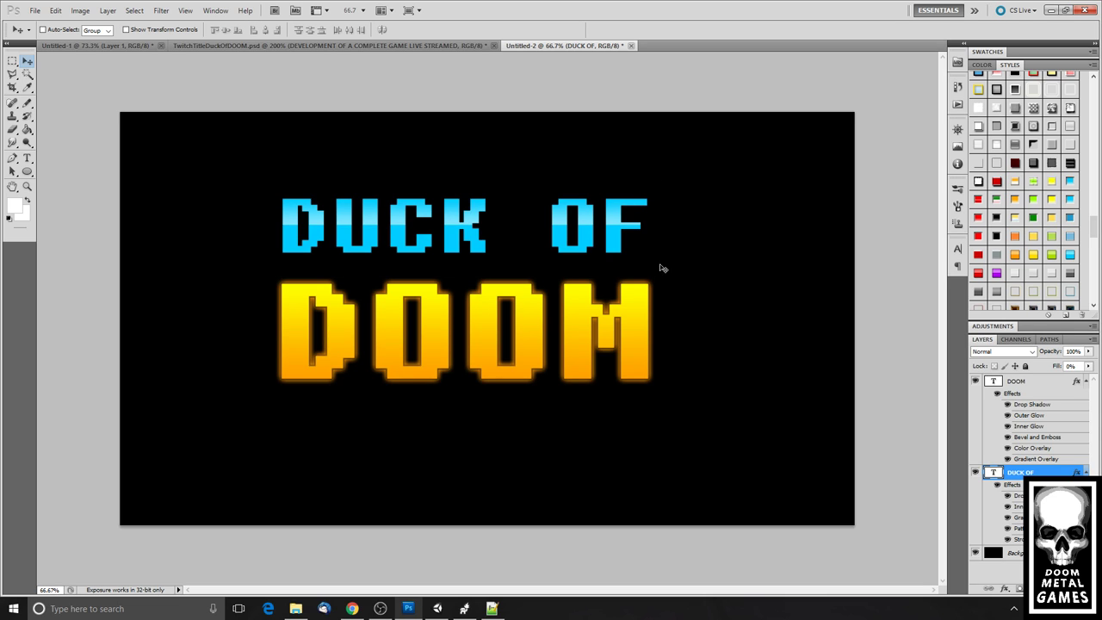
# Collapse the fx effect lists on the DOOM and DUCK OF layers.
pyautogui.click(1087, 380)
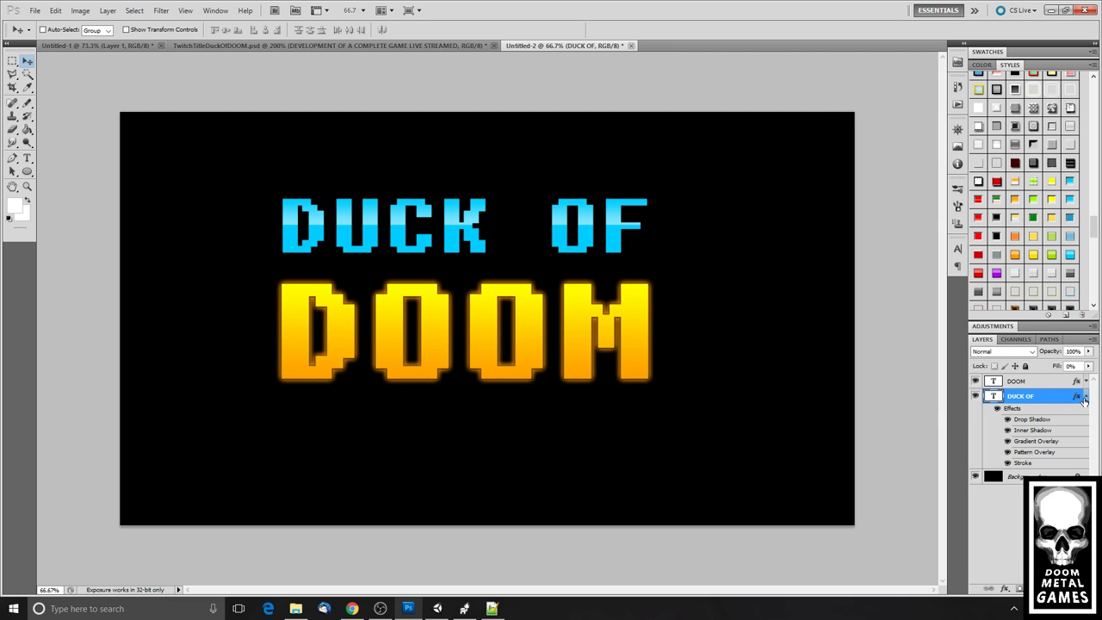
pyautogui.click(1085, 396)
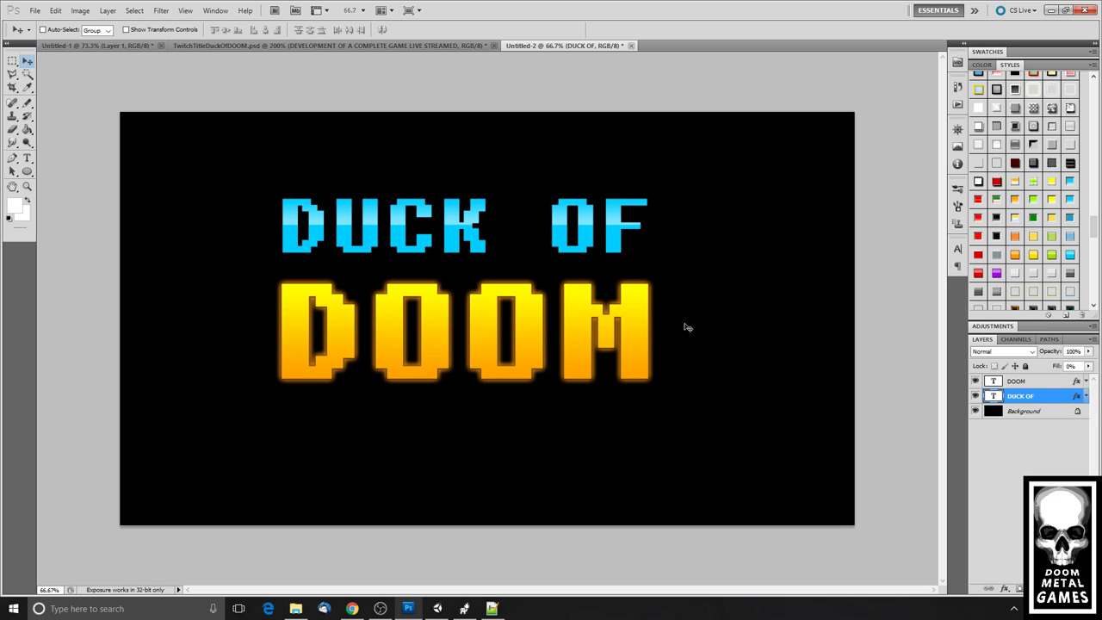
# Hide the black background layer after cancelling a new document.
pyautogui.click(34, 10)
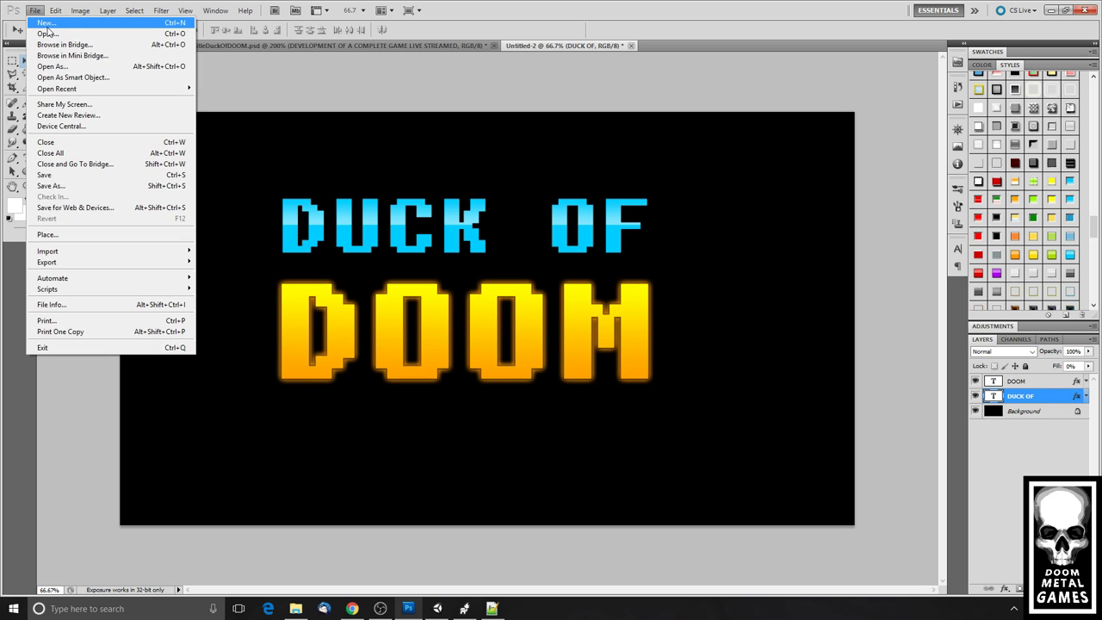
pyautogui.click(43, 20)
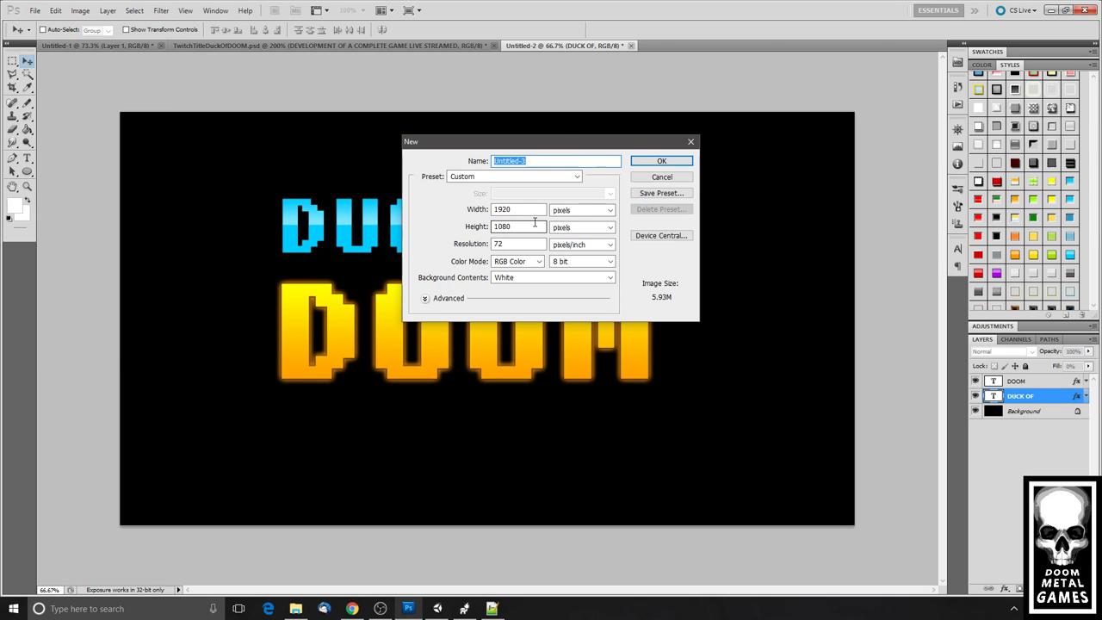
pyautogui.click(661, 176)
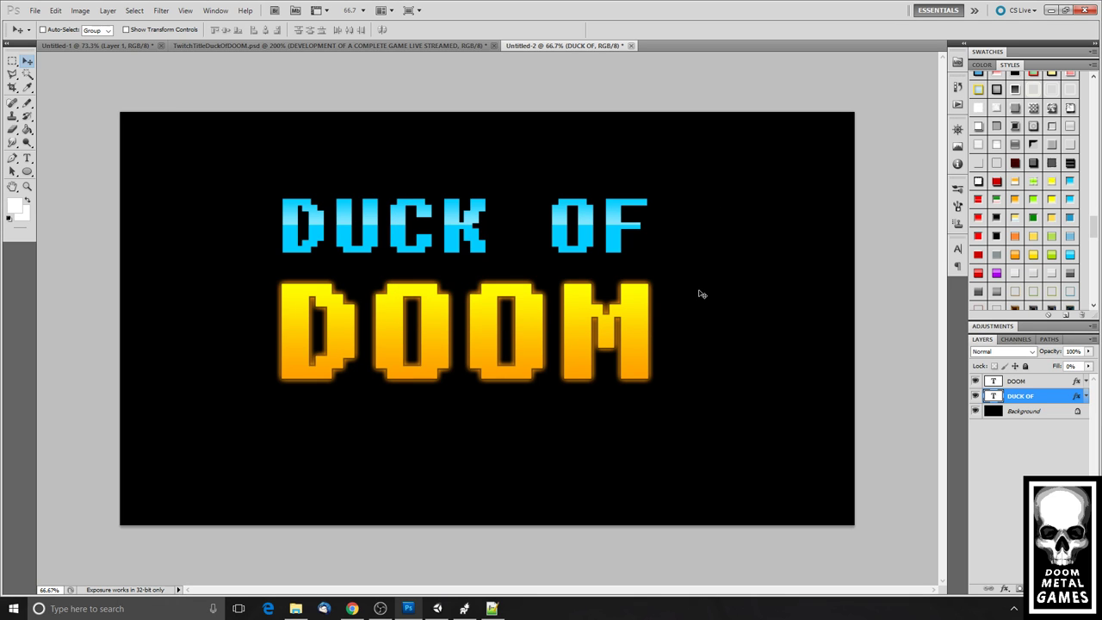
pyautogui.click(976, 411)
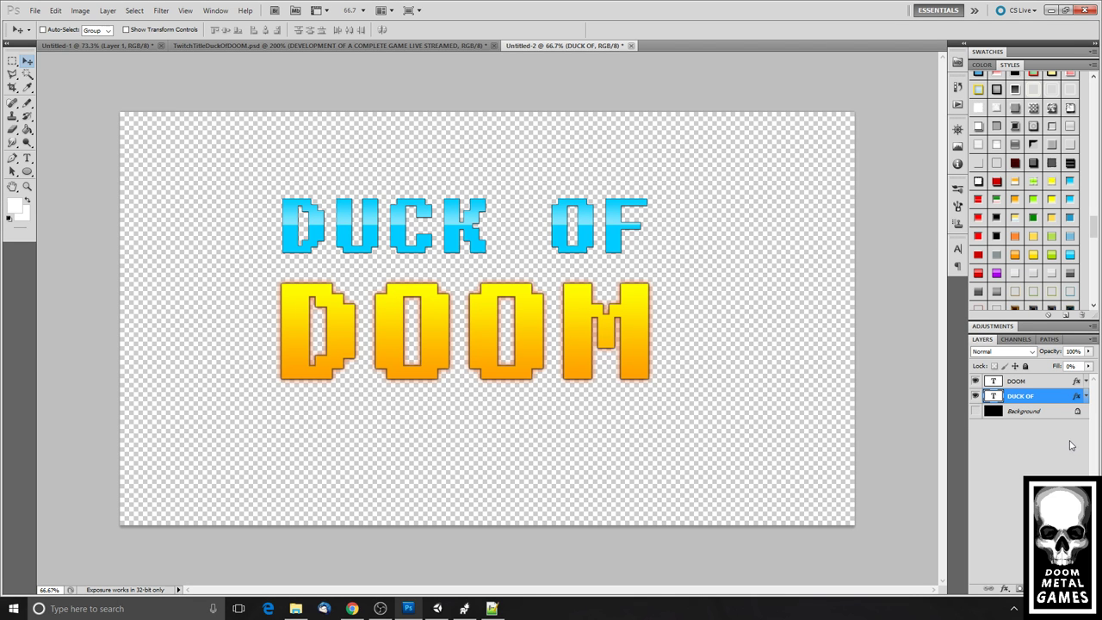
# Enlarge the canvas to 2048 × 2048 pixels, anchored at the top-left.
pyautogui.click(80, 11)
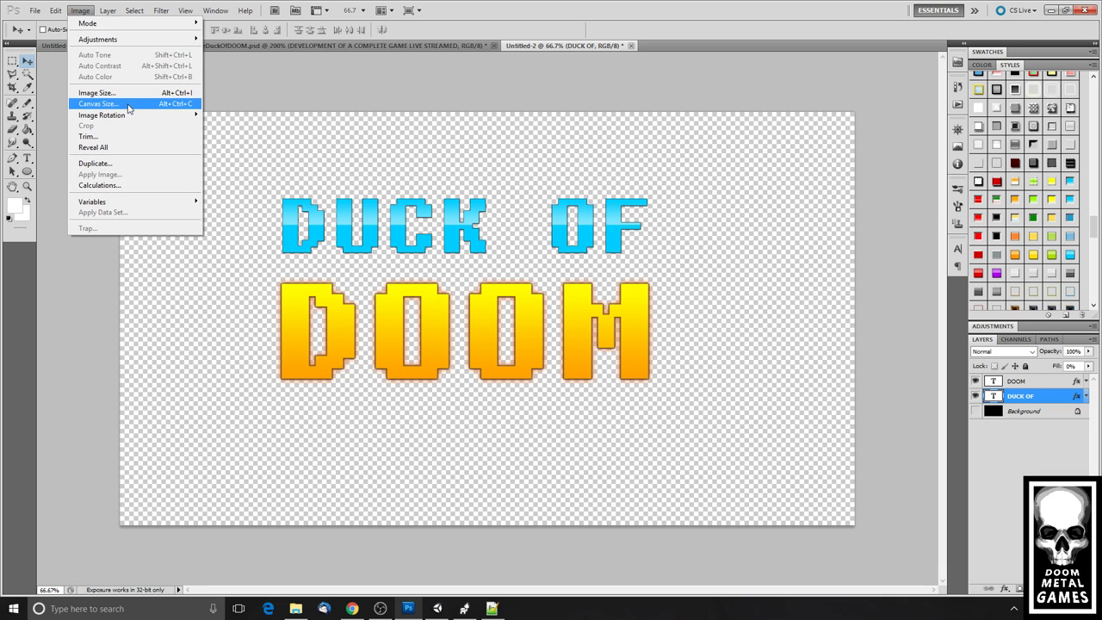
pyautogui.click(95, 106)
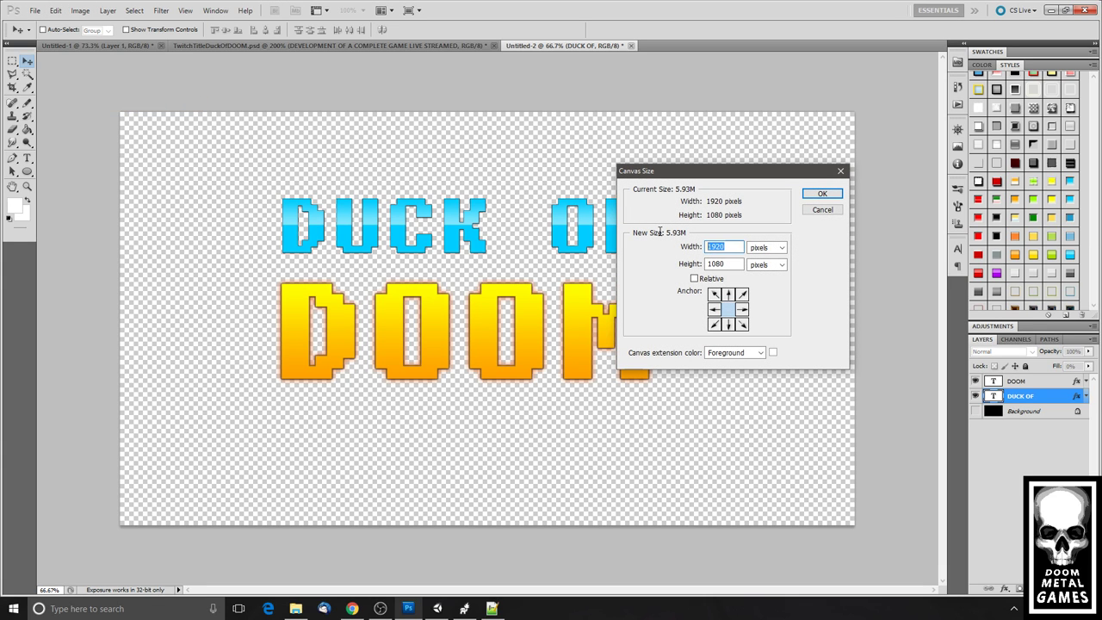
pyautogui.write('2048')
pyautogui.press('Tab')
pyautogui.write('2048')
pyautogui.click(714, 293)
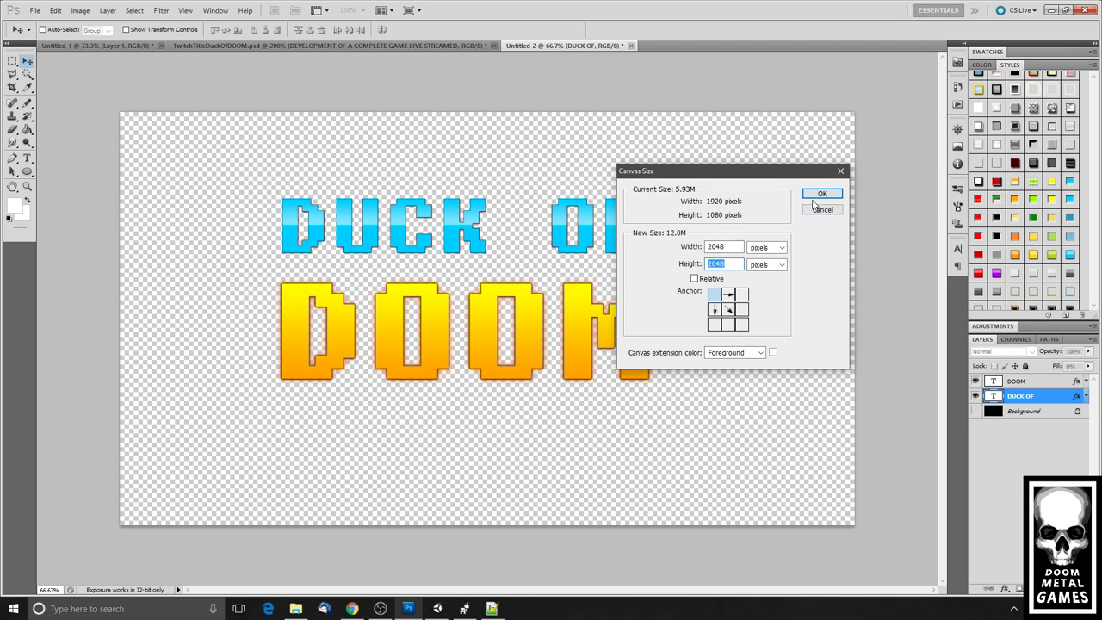
pyautogui.click(820, 194)
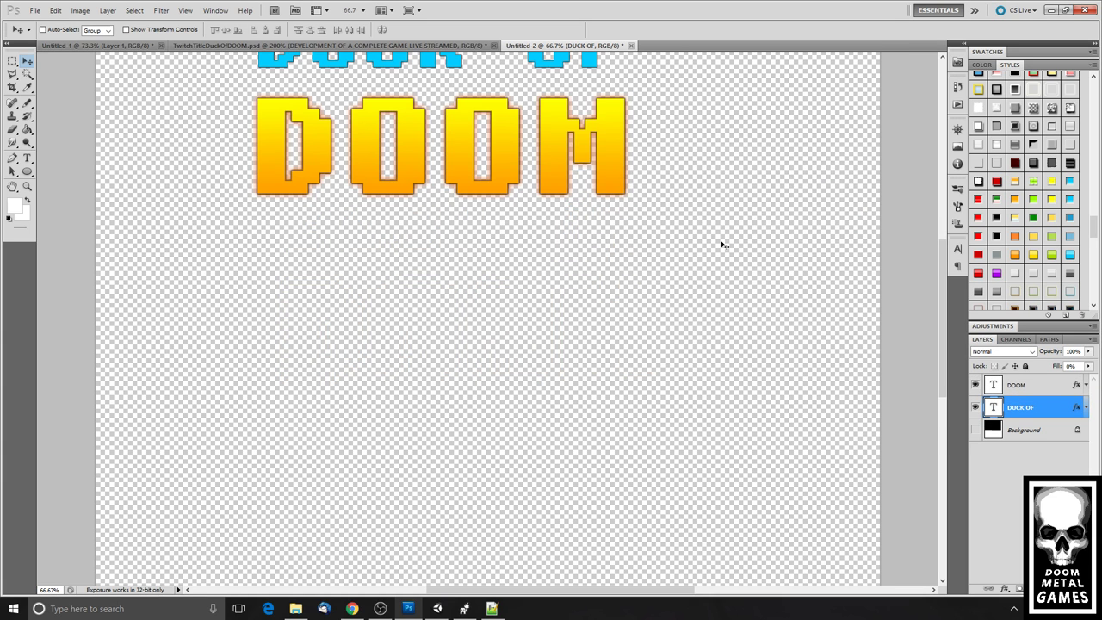
pyautogui.hotkey('ctrl', '0')
# Move both title layers to the canvas's top-left corner and nudge them slightly right.
pyautogui.keyDown('shift'); pyautogui.click(1023, 385); pyautogui.keyUp('shift')
pyautogui.moveTo(560, 209); pyautogui.dragTo(480, 172)
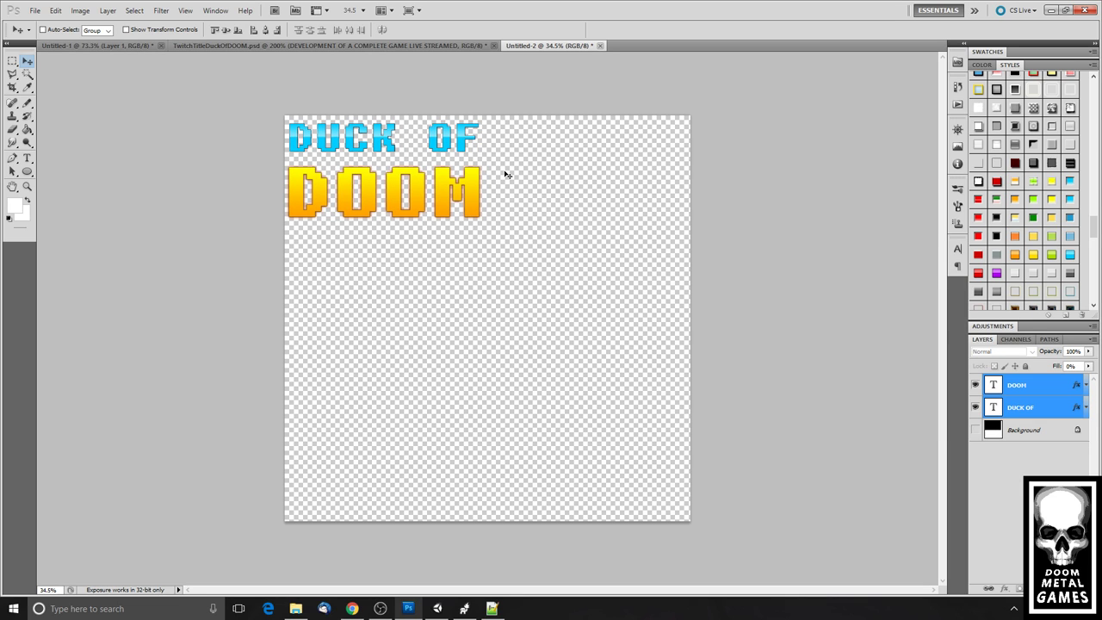
pyautogui.hotkey('shift', 'Right')
pyautogui.hotkey('shift', 'Right')
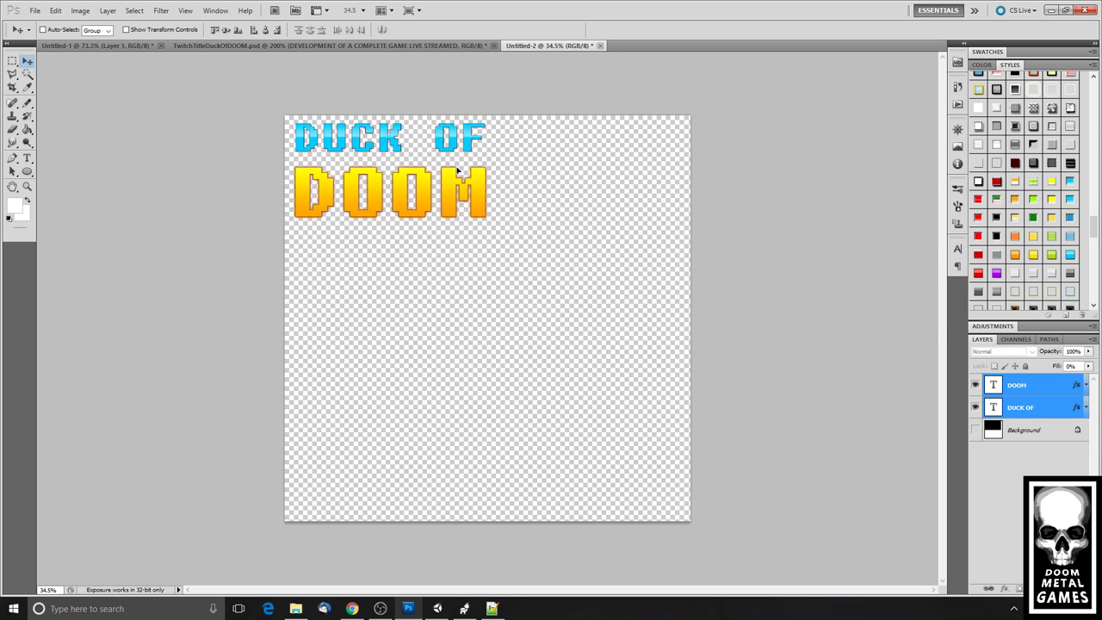
pyautogui.press('Right')
pyautogui.press('Right')
pyautogui.press('Right')
pyautogui.press('Right')
pyautogui.press('Right')
pyautogui.press('Right')
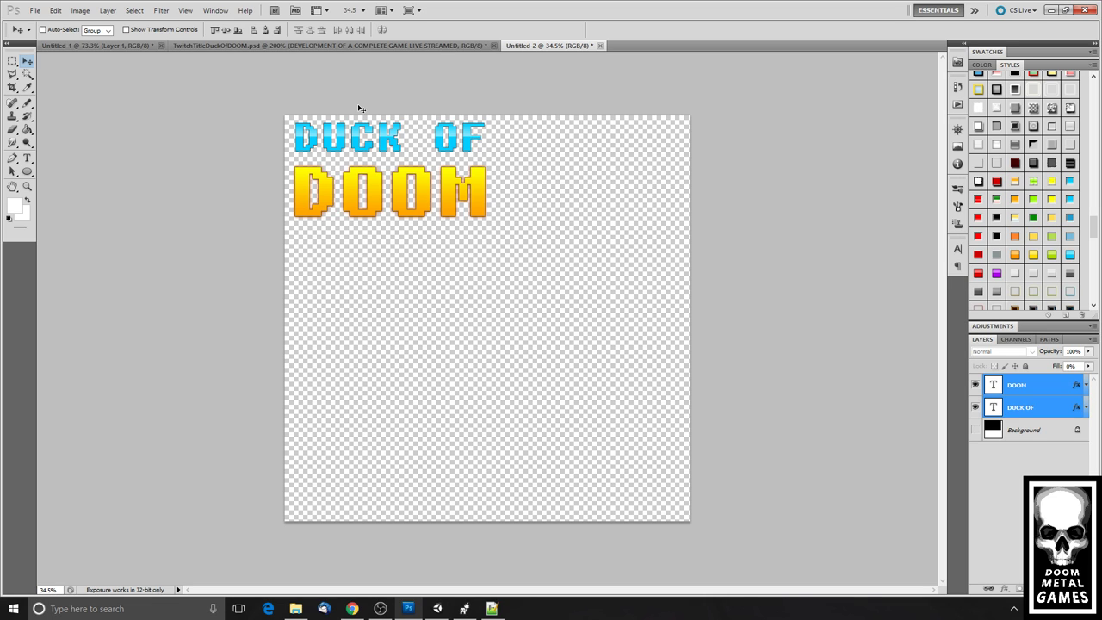
# Save the title as duckatlas.psd in Photoshop format in the DUCK_OF_DOOM folder.
pyautogui.click(34, 11)
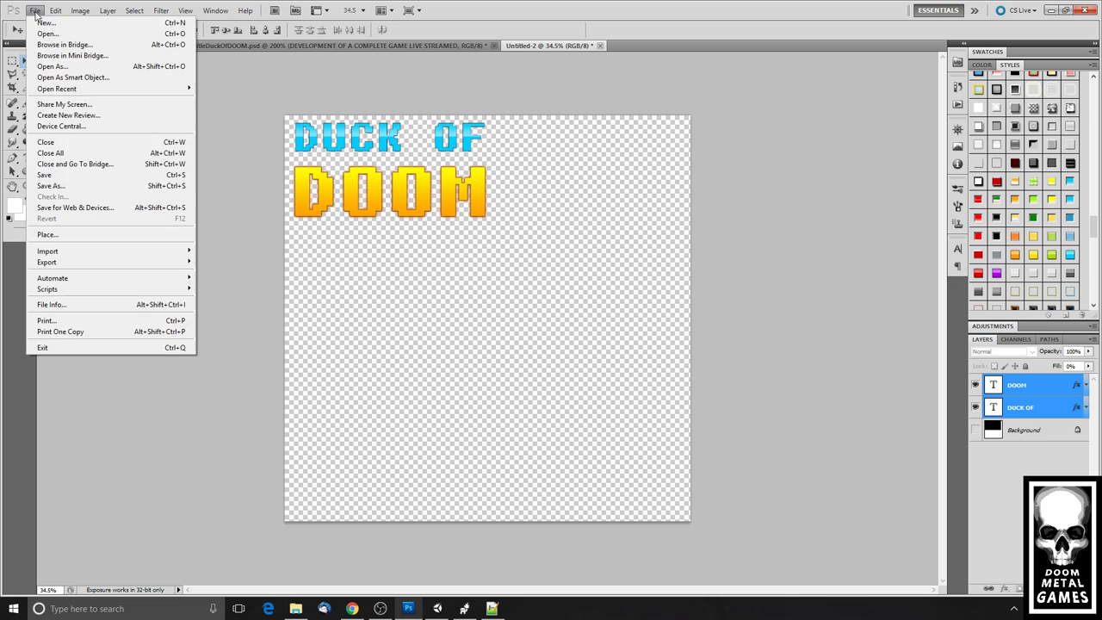
pyautogui.click(95, 185)
pyautogui.click(686, 148)
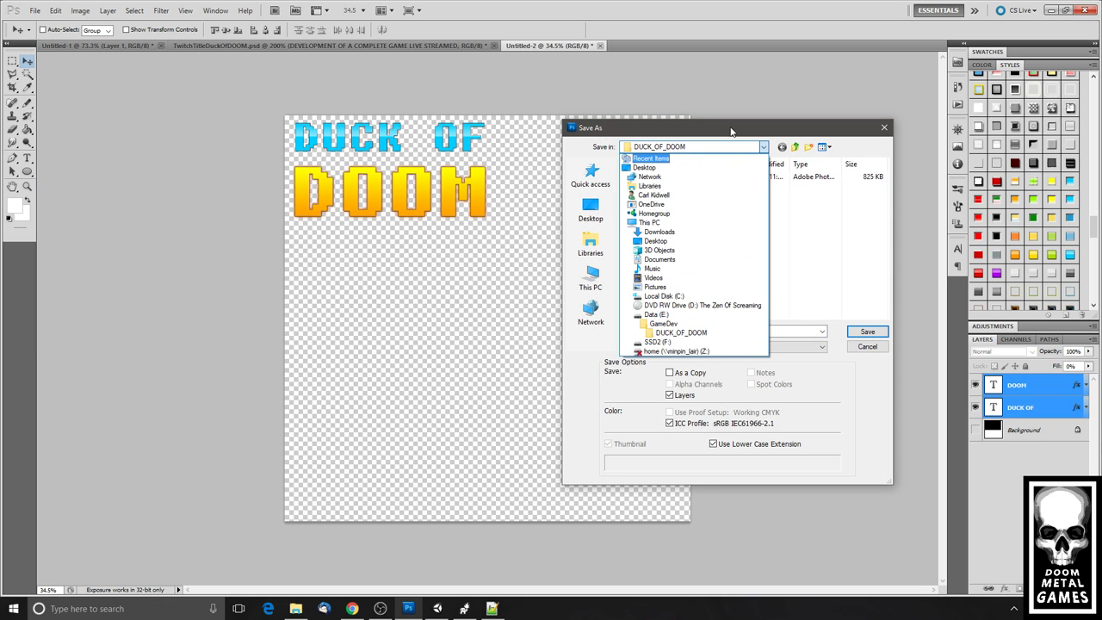
pyautogui.click(762, 147)
pyautogui.click(724, 344)
pyautogui.click(723, 343)
pyautogui.click(734, 328)
pyautogui.write('duckatlas')
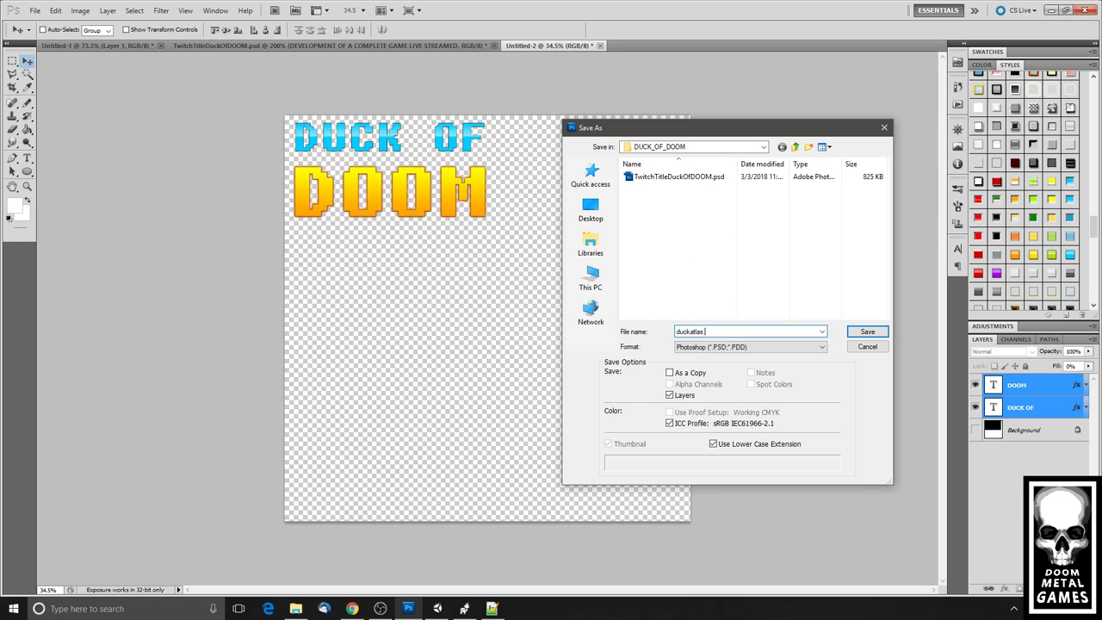
pyautogui.press('Return')
pyautogui.click(673, 194)
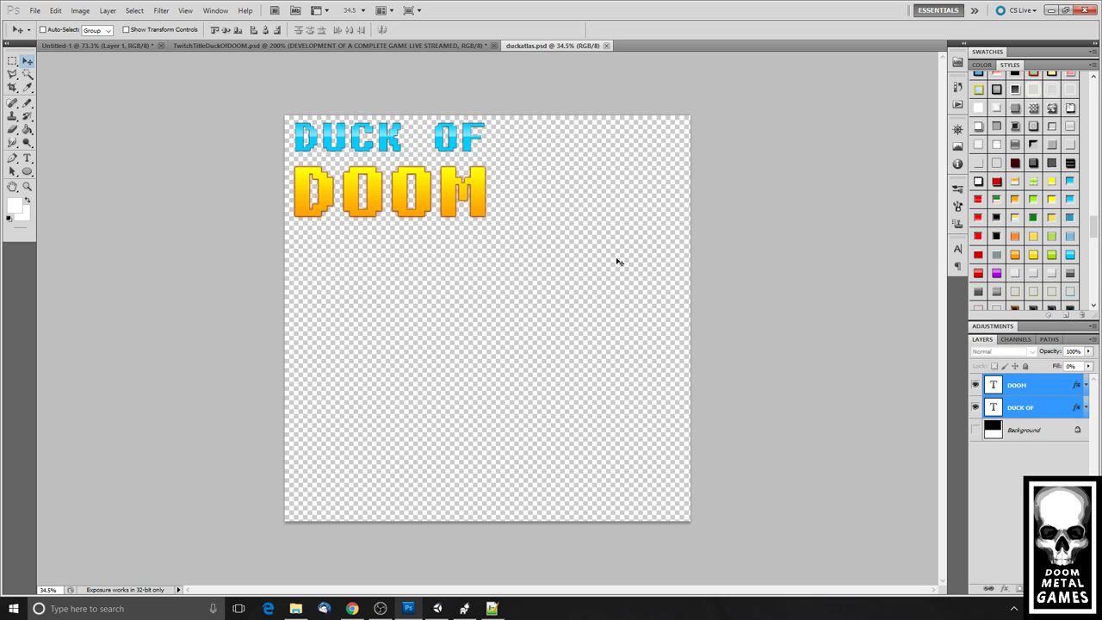
# Create a 3D project named DuckOfDOOM in E:\UnityProjects.
pyautogui.click(438, 608)
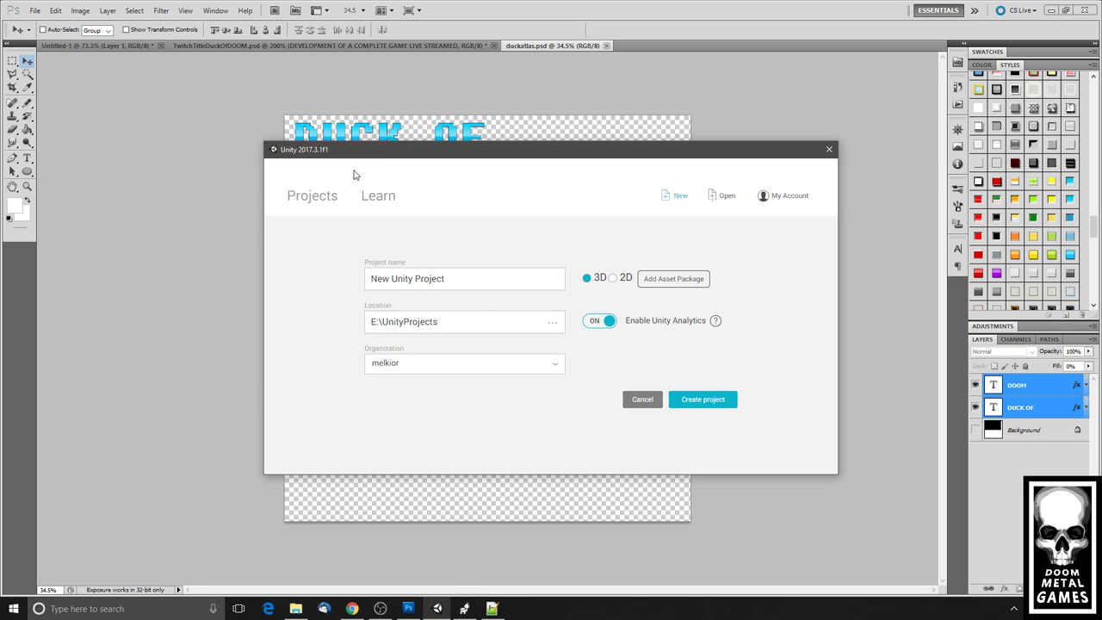
pyautogui.moveTo(356, 155); pyautogui.dragTo(331, 150)
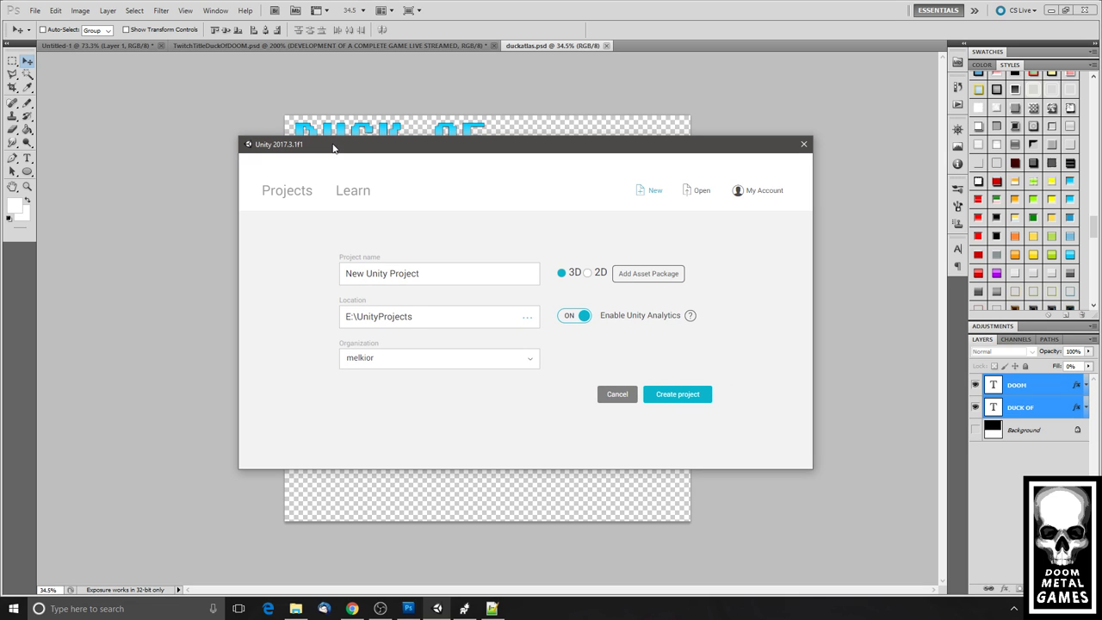
pyautogui.click(434, 273)
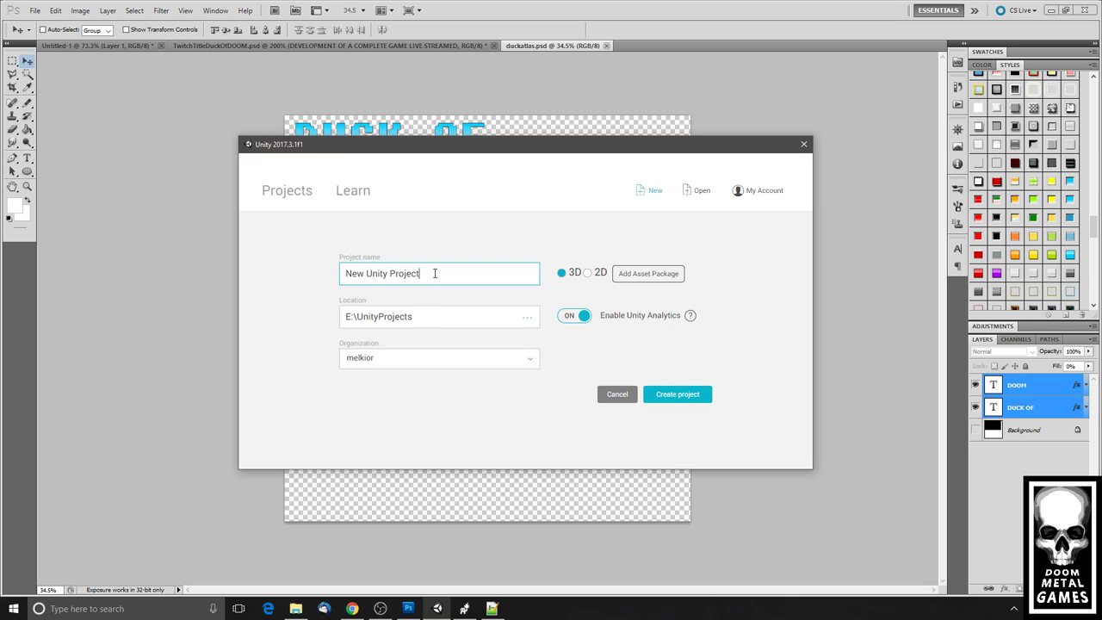
pyautogui.moveTo(435, 273); pyautogui.dragTo(269, 224)
pyautogui.write('DuckO')
pyautogui.click(438, 314)
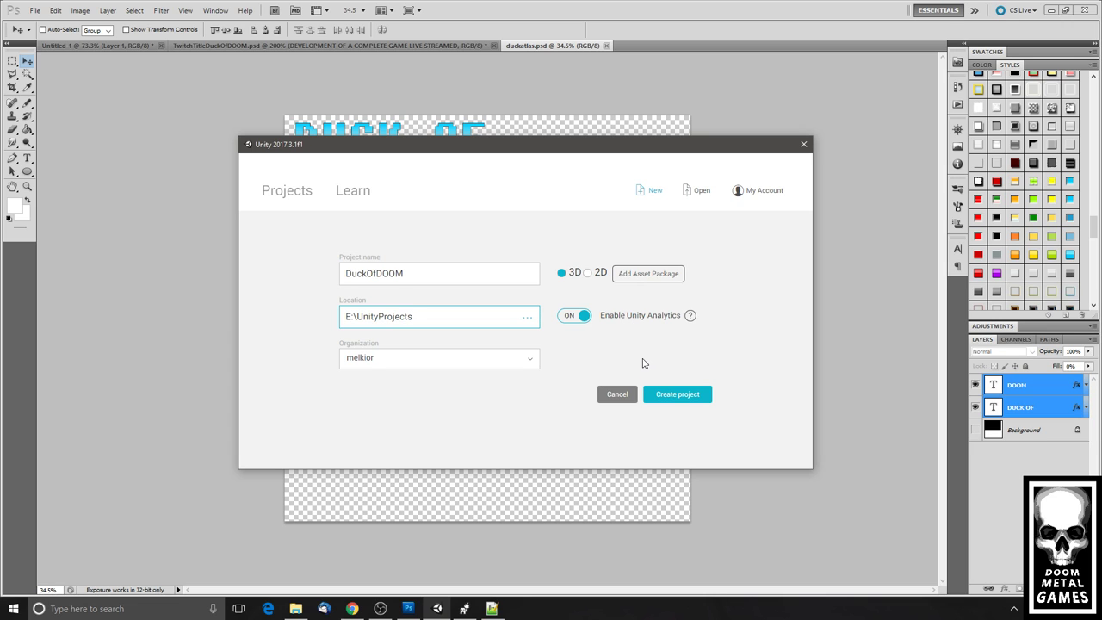
pyautogui.click(680, 396)
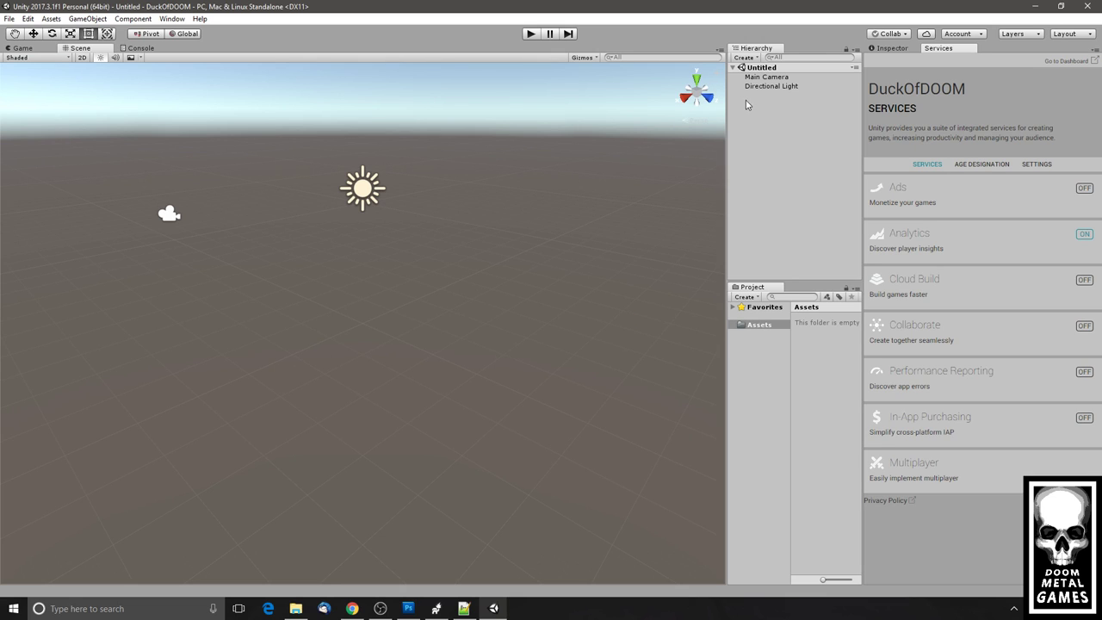
# Try the 2 by 3 and 4 Split layouts, then settle on the Tall layout.
pyautogui.click(1078, 34)
pyautogui.click(1070, 46)
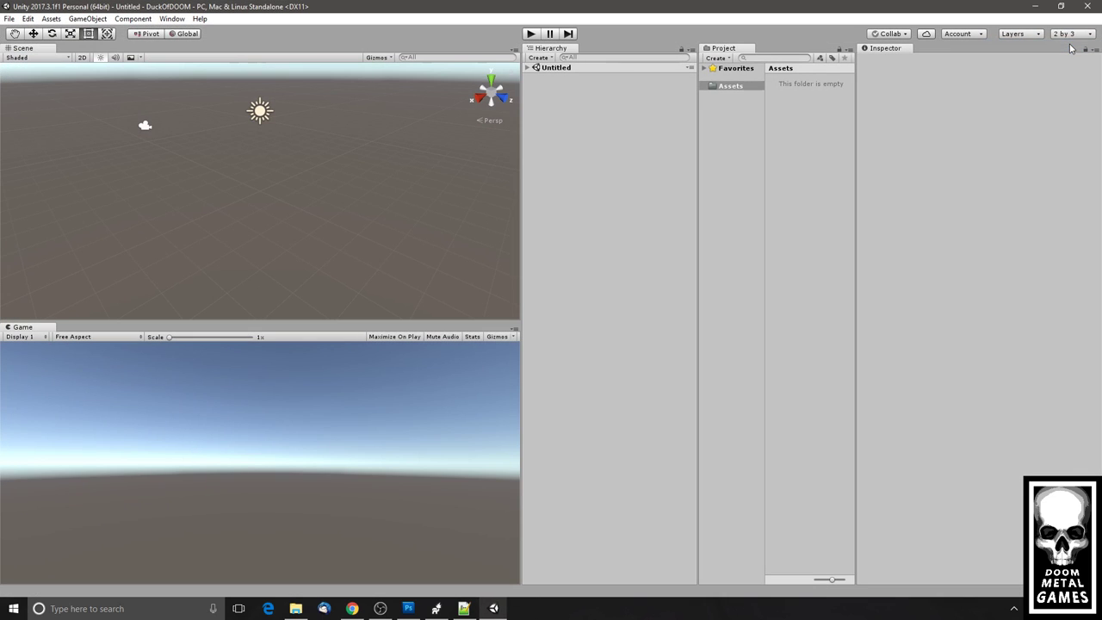
pyautogui.click(1069, 35)
pyautogui.click(1058, 60)
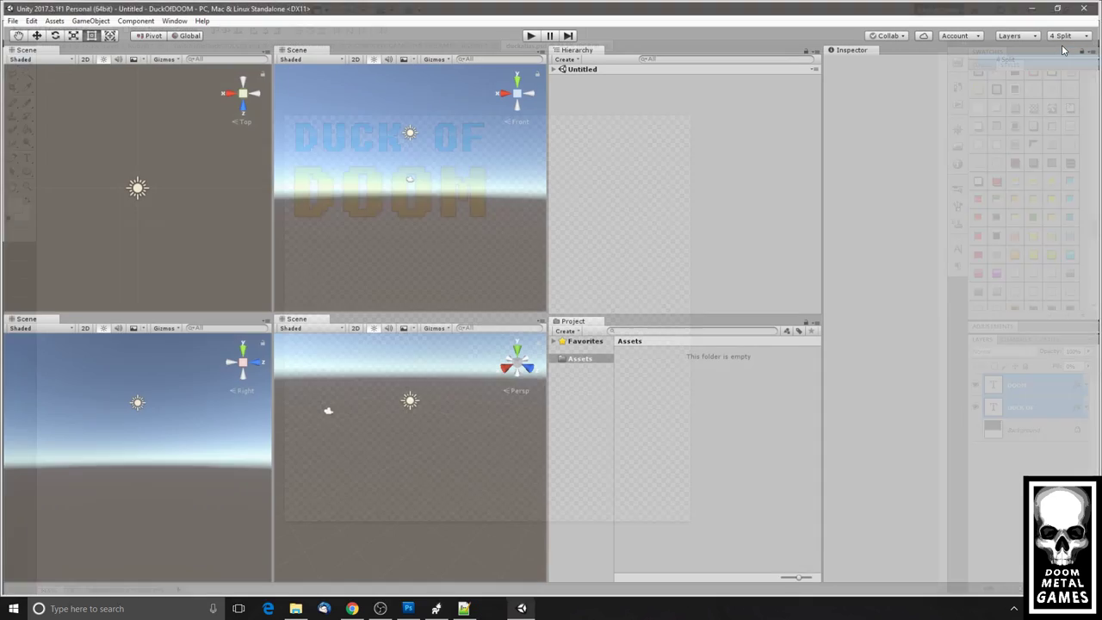
pyautogui.click(1067, 34)
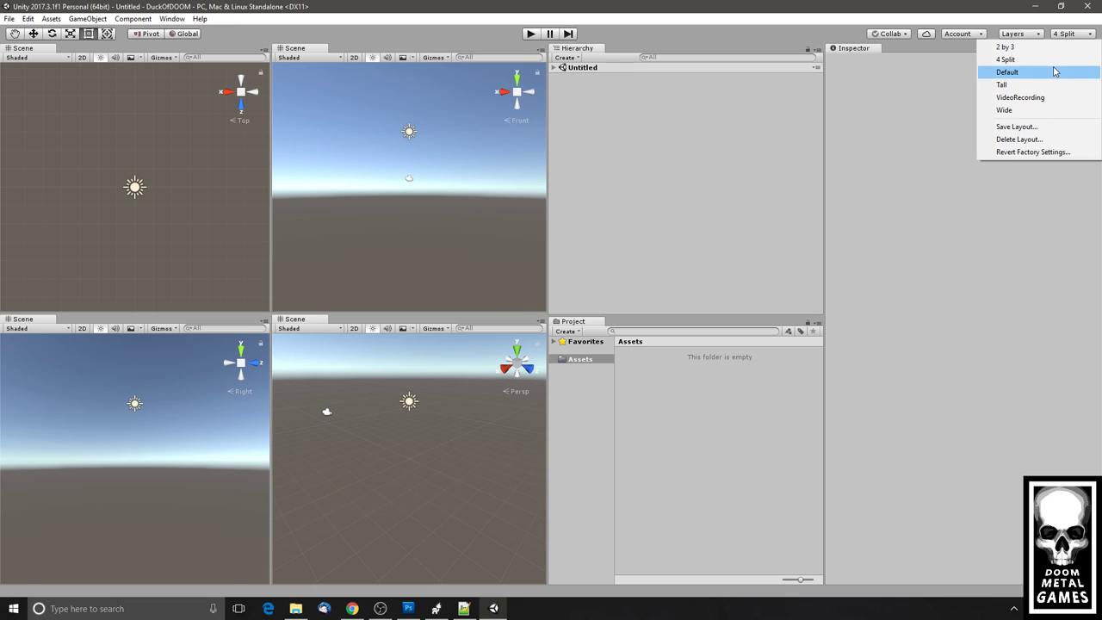
pyautogui.click(1048, 83)
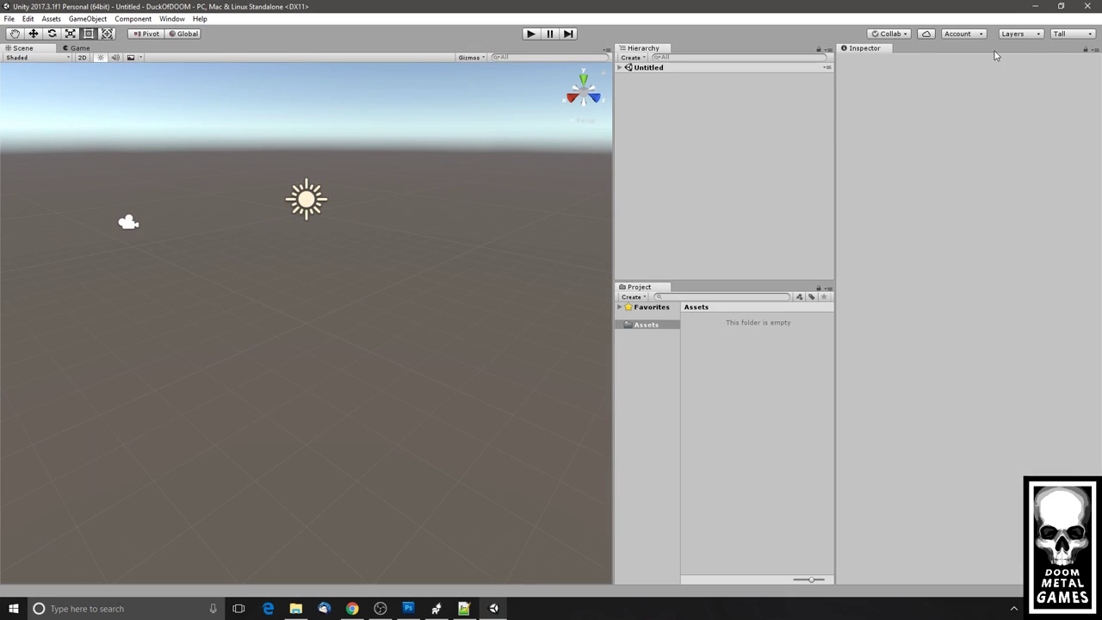
# Expand the untitled scene to show Main Camera and Directional Light, and select Assets.
pyautogui.click(620, 68)
pyautogui.click(653, 326)
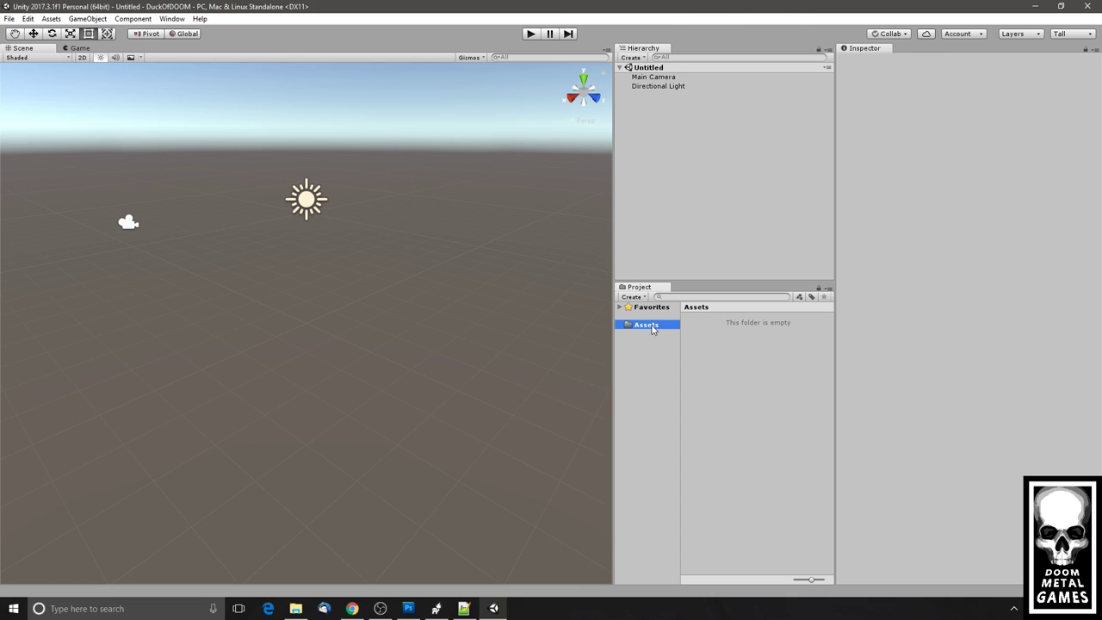
pyautogui.click(723, 364)
pyautogui.click(626, 326)
# Create Code and Media folders inside Assets.
pyautogui.rightClick(650, 331)
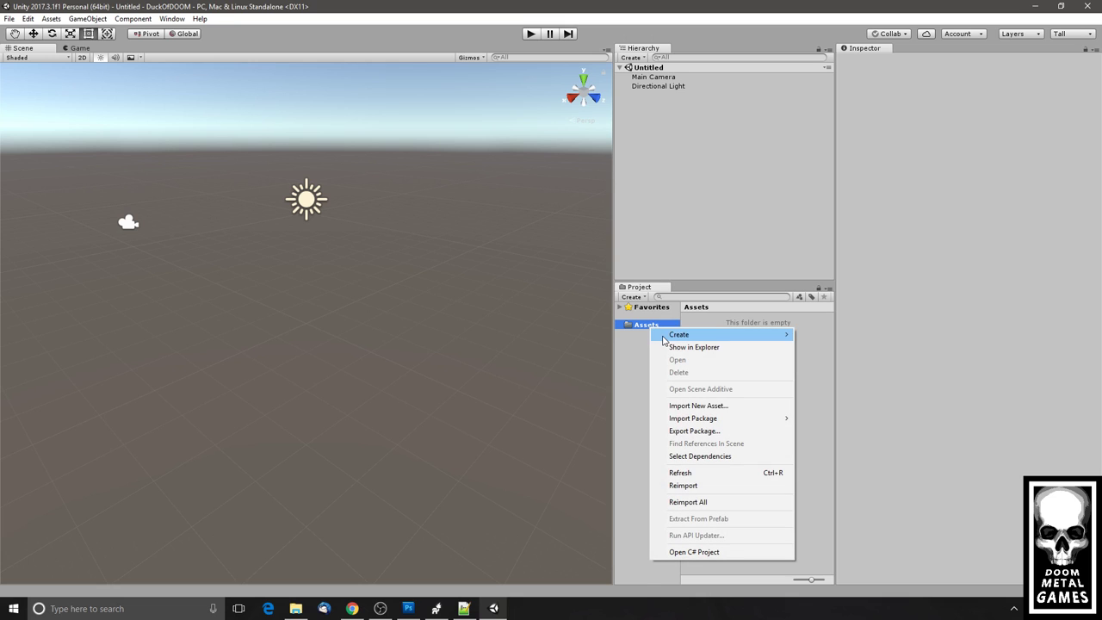
pyautogui.moveTo(679, 334)
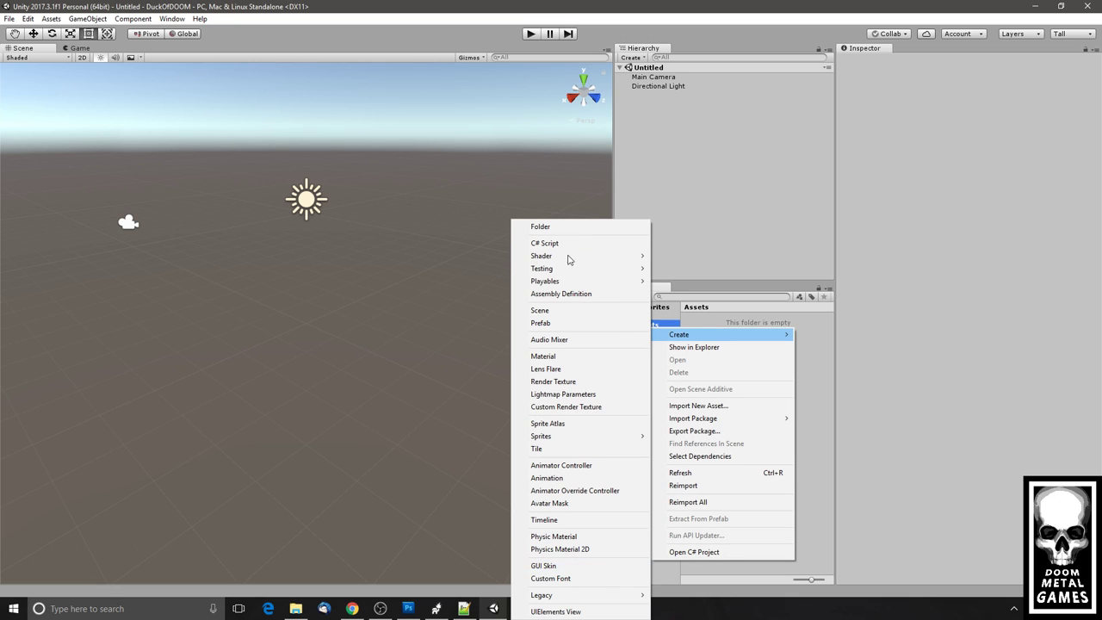
pyautogui.click(561, 228)
pyautogui.write('Code')
pyautogui.press('Return')
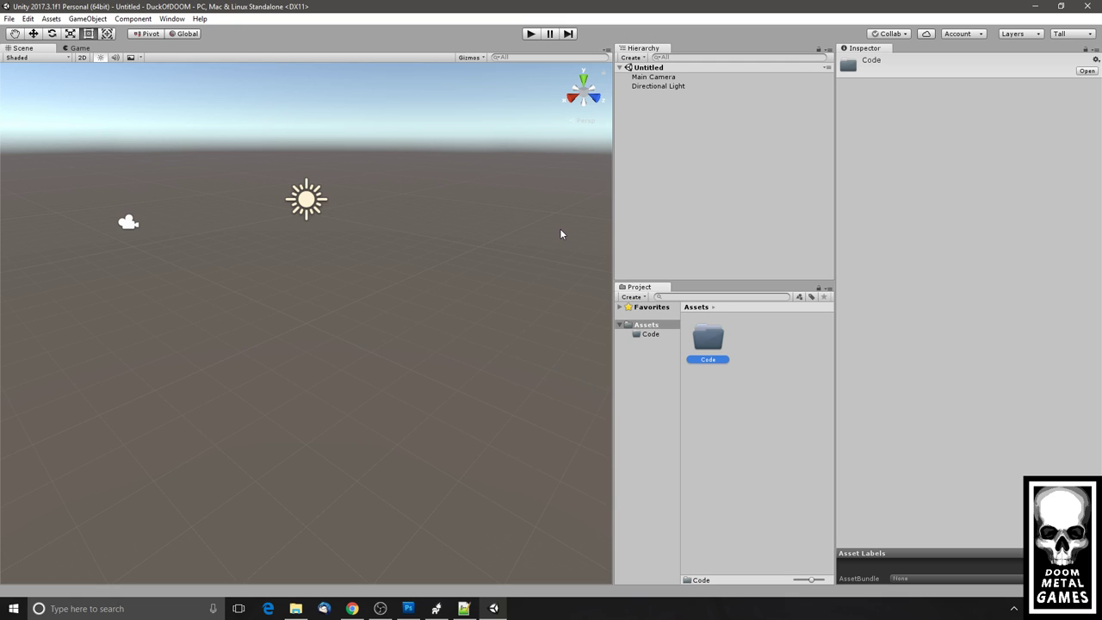
pyautogui.rightClick(646, 325)
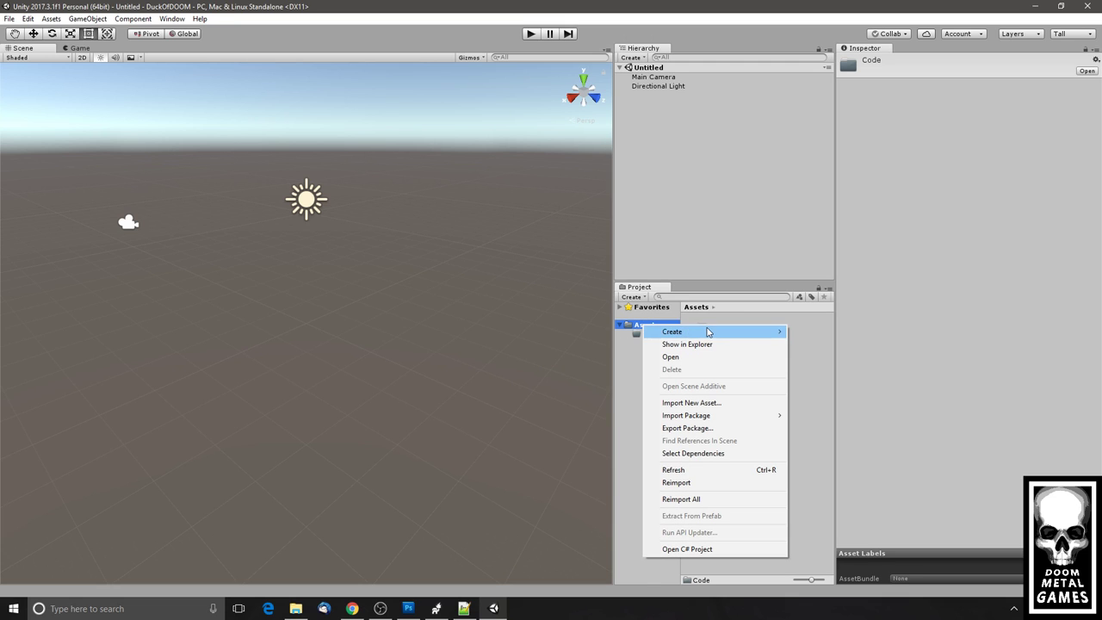
pyautogui.moveTo(708, 332)
pyautogui.click(582, 228)
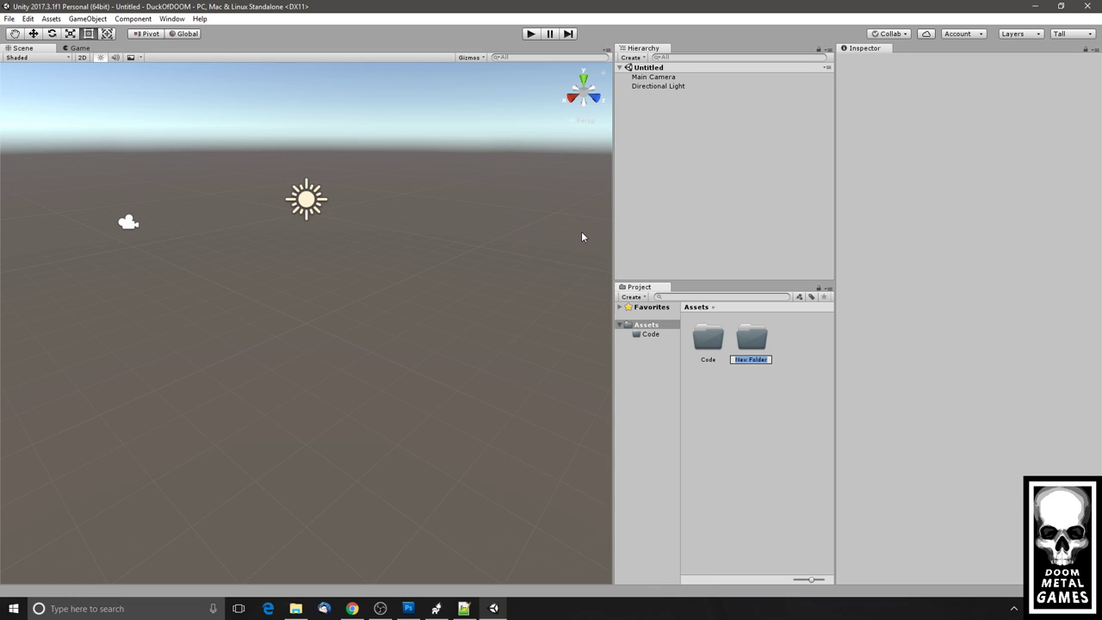
pyautogui.write('Media')
pyautogui.press('Return')
# Add a Prefabs folder in Assets and return to Photoshop.
pyautogui.rightClick(644, 326)
pyautogui.moveTo(680, 331)
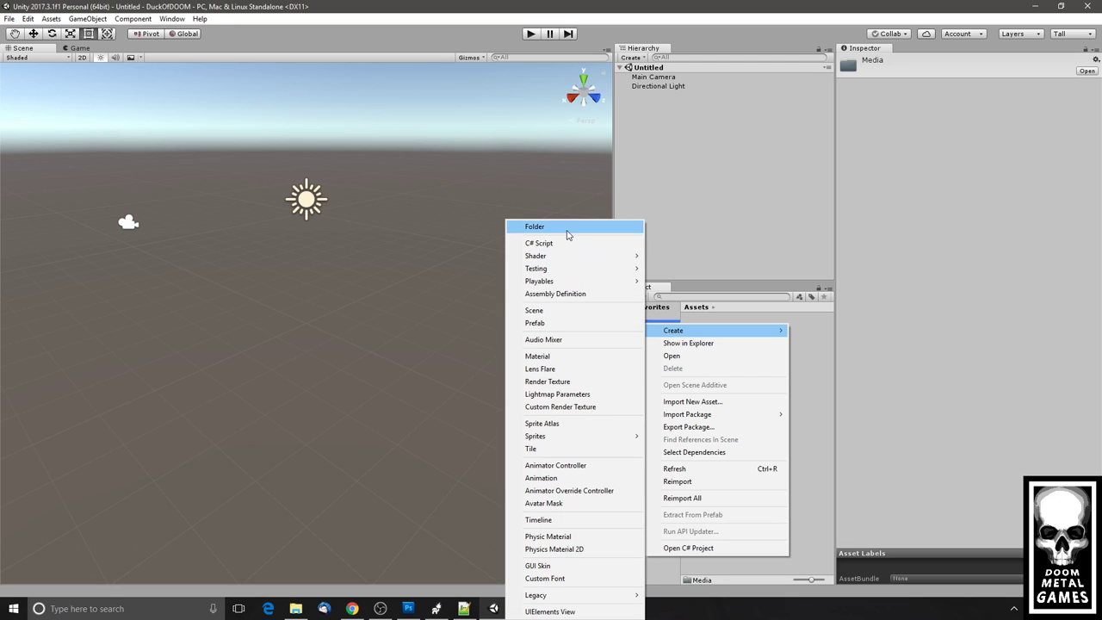
pyautogui.click(566, 228)
pyautogui.write('Prefabs')
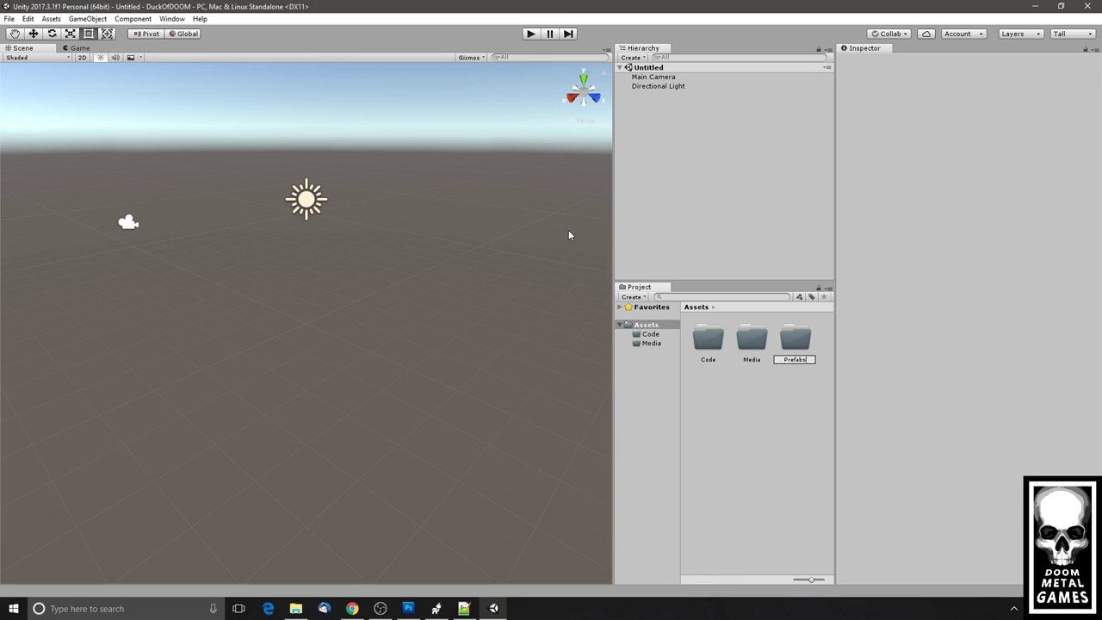
pyautogui.press('Return')
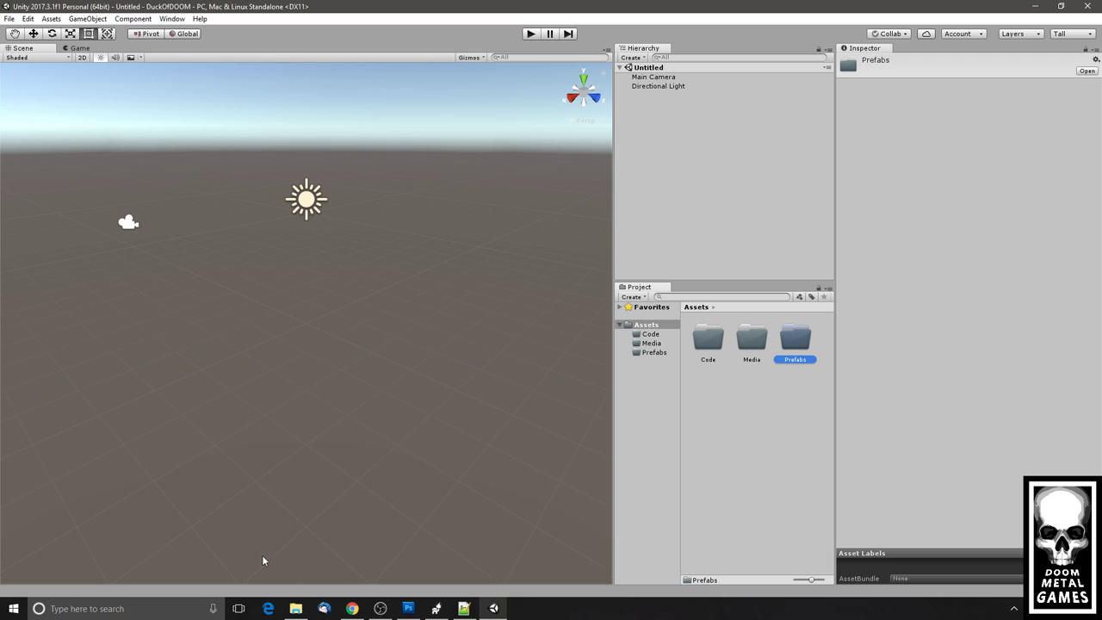
pyautogui.click(408, 608)
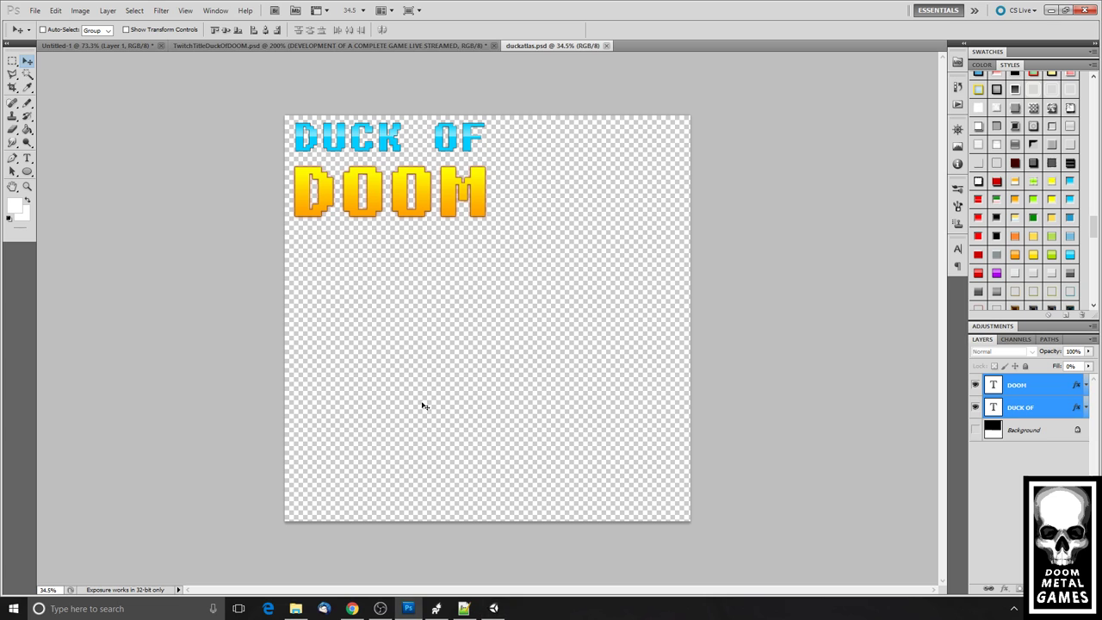
# Save duckatlas.psd into E:\UnityProjects\DuckOfDOOM\Assets\Media with compatibility kept, then go back to Unity.
pyautogui.click(34, 11)
pyautogui.click(86, 185)
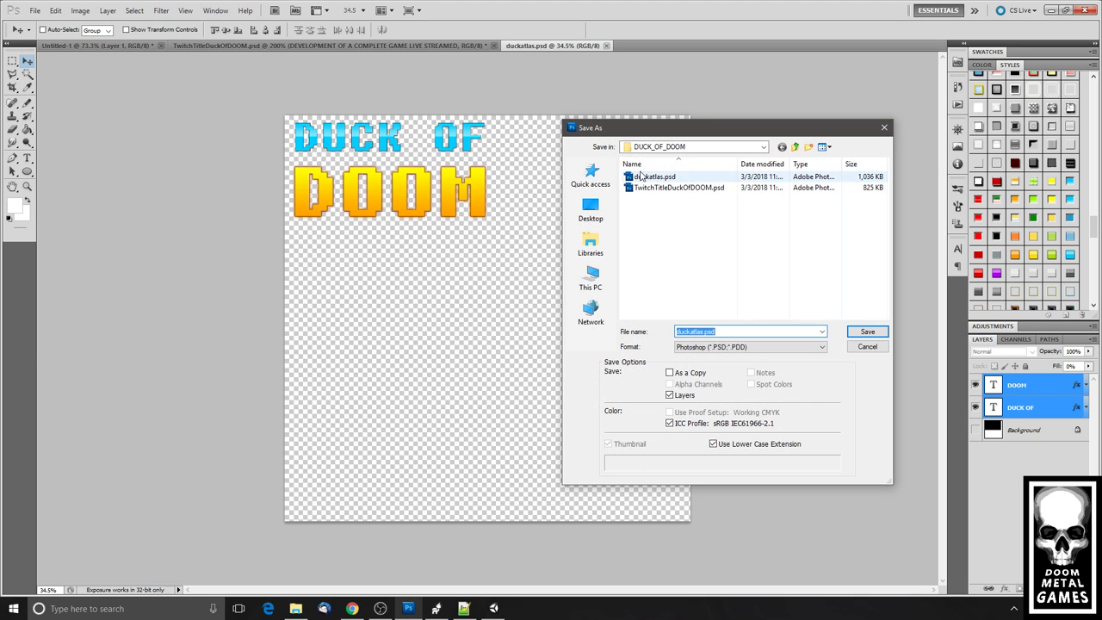
pyautogui.click(680, 146)
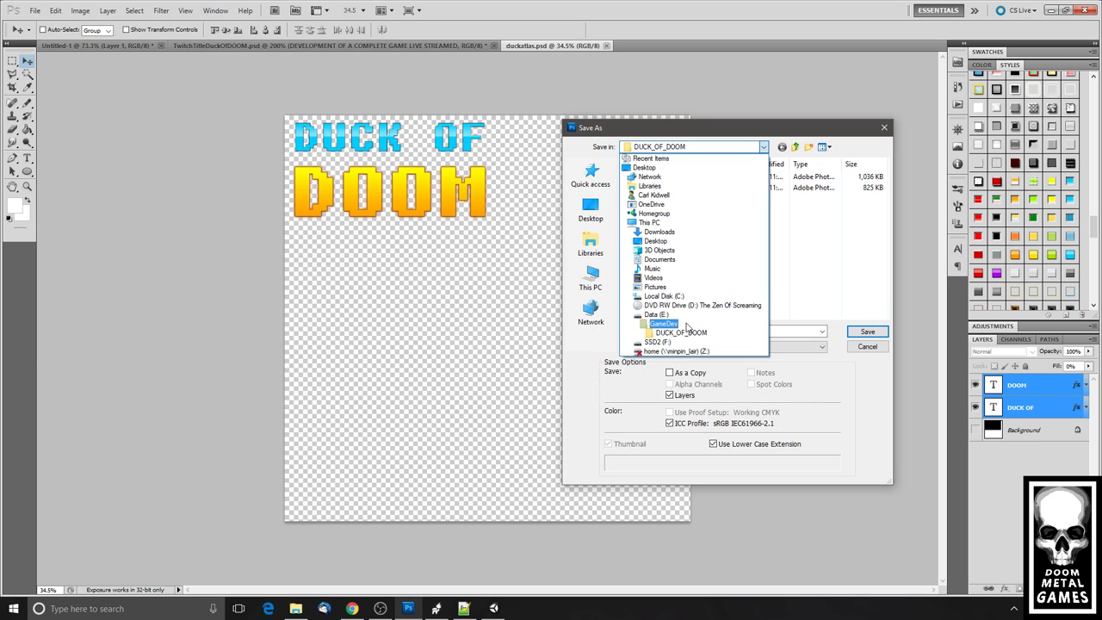
pyautogui.click(655, 314)
pyautogui.scroll(-10, 684, 276)
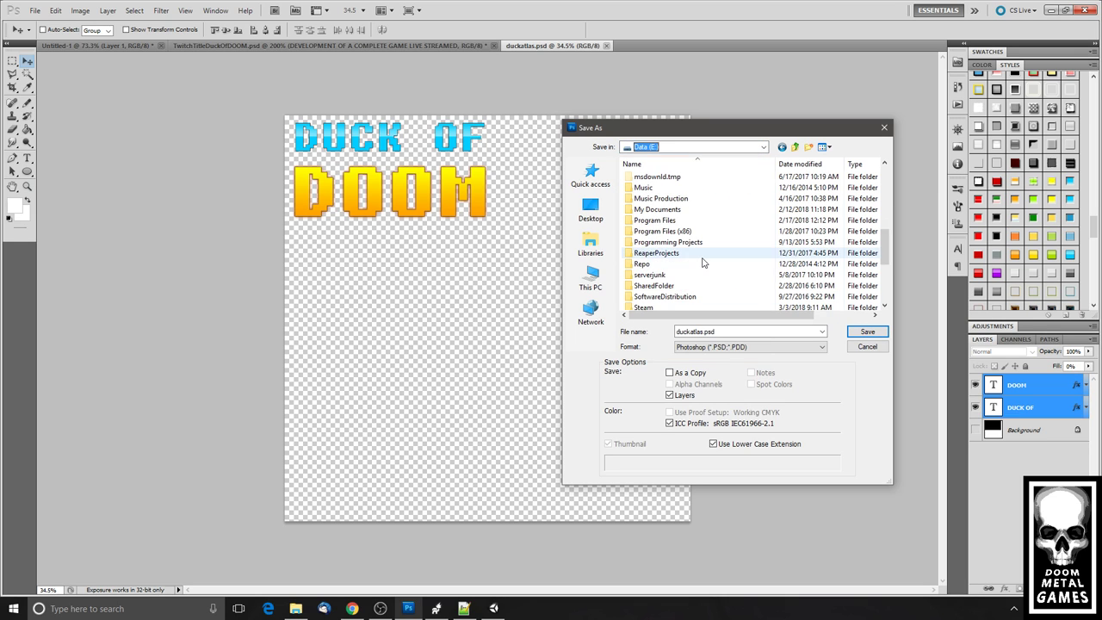
pyautogui.doubleClick(656, 198)
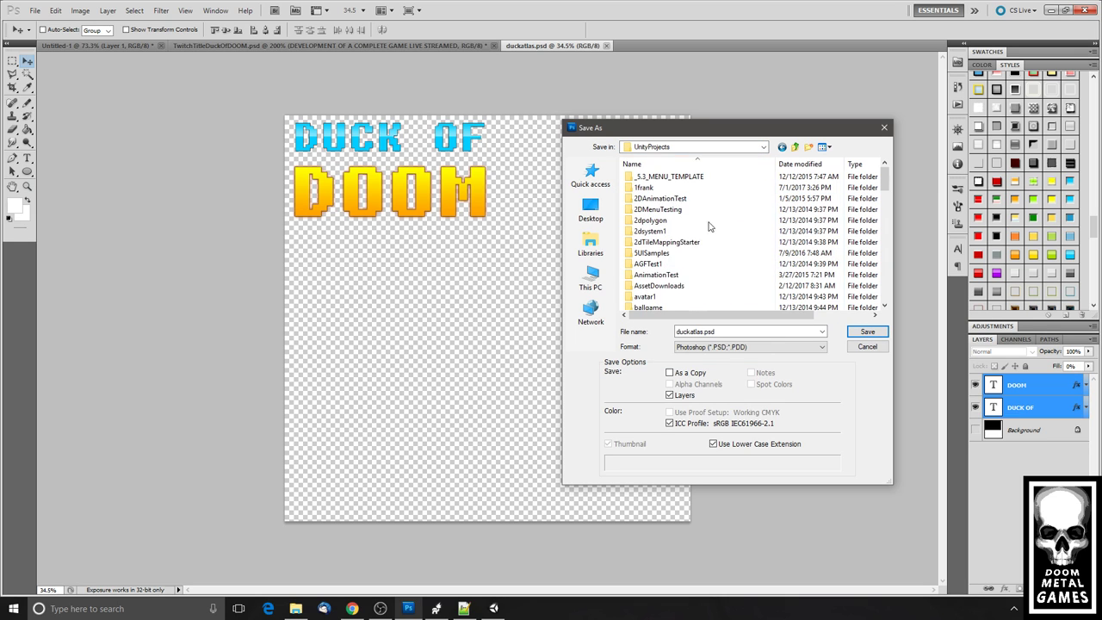
pyautogui.scroll(-2, 712, 225)
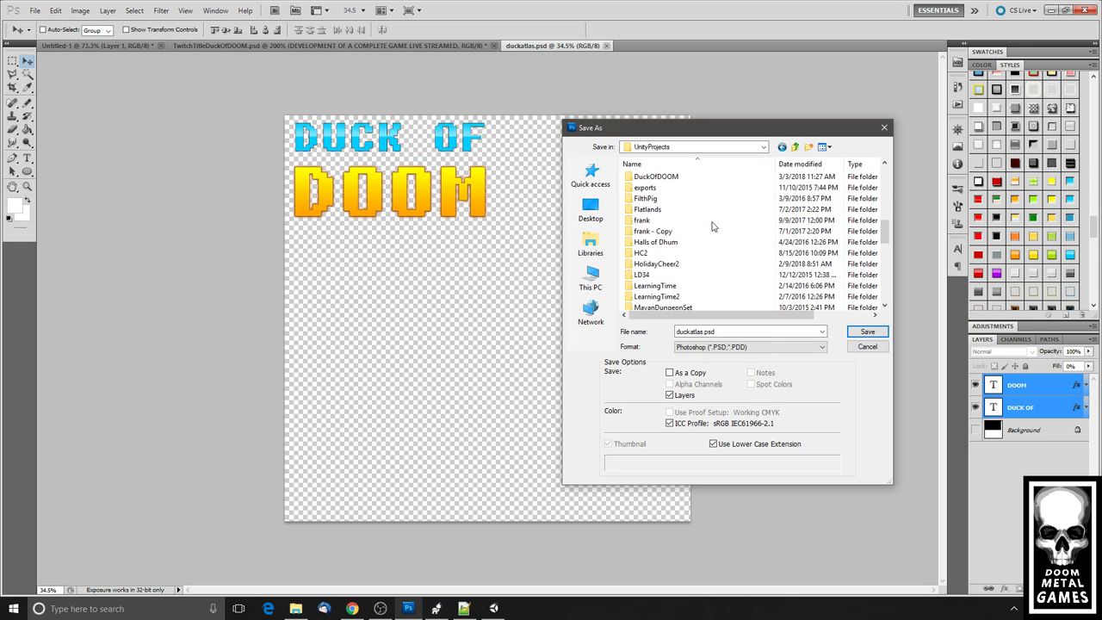
pyautogui.doubleClick(665, 176)
pyautogui.doubleClick(666, 177)
pyautogui.doubleClick(654, 188)
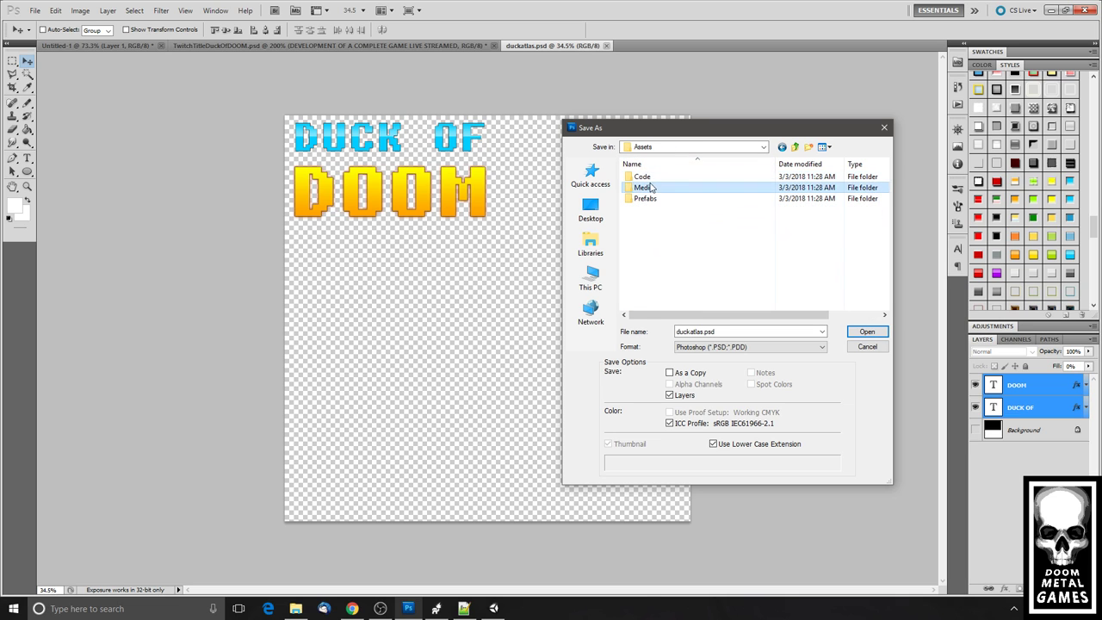
pyautogui.click(867, 333)
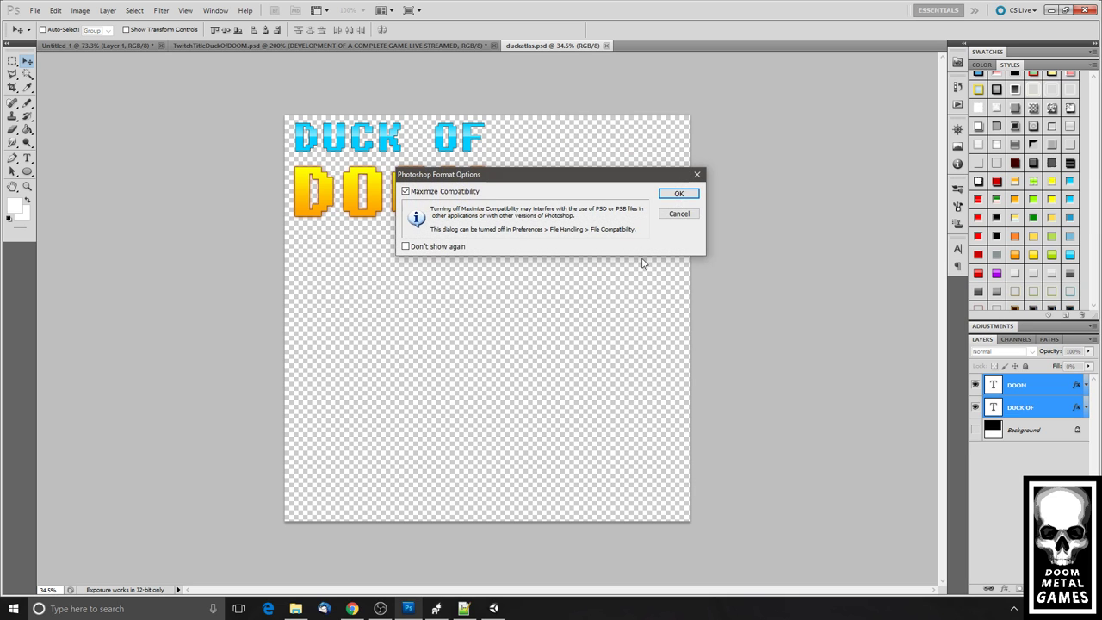
pyautogui.click(685, 194)
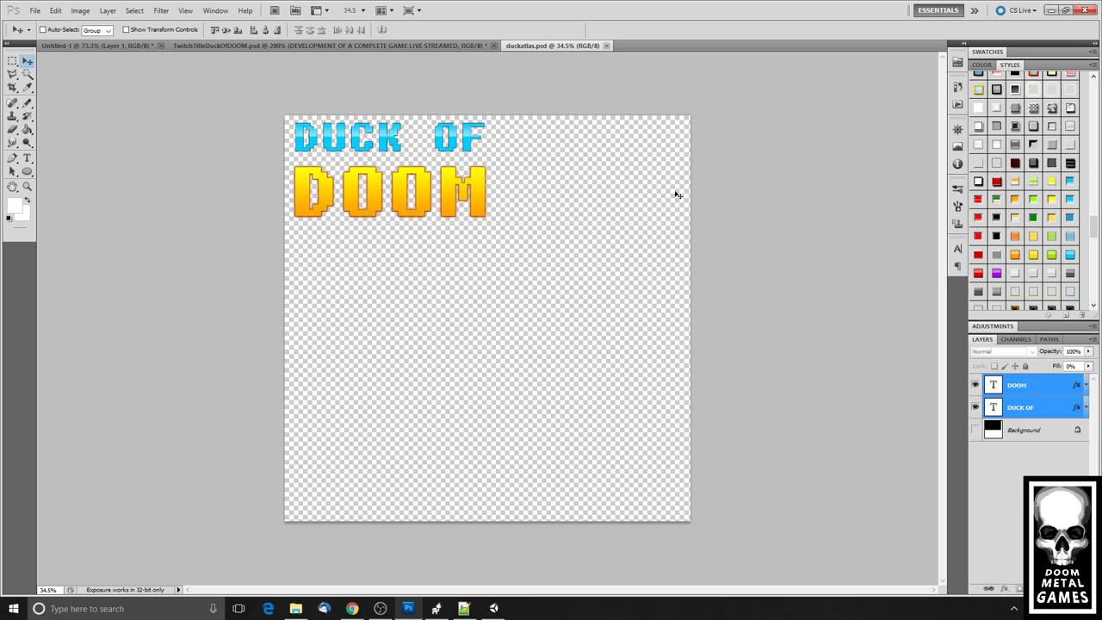
pyautogui.click(495, 610)
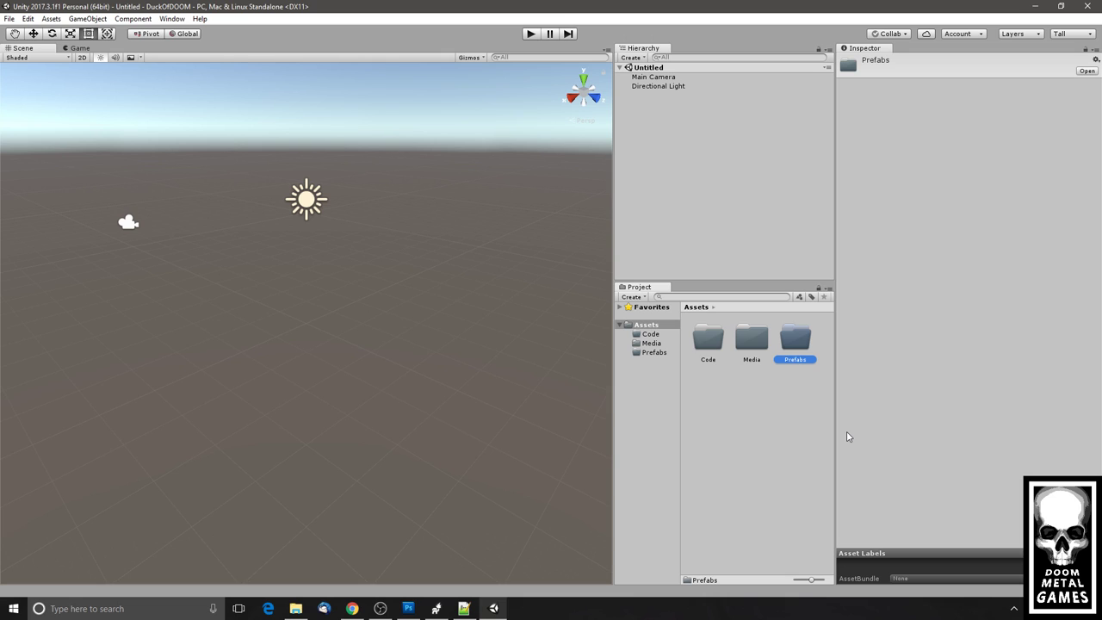
# Select the duckatlas texture in the Media folder and widen the Inspector.
pyautogui.click(658, 343)
pyautogui.click(703, 347)
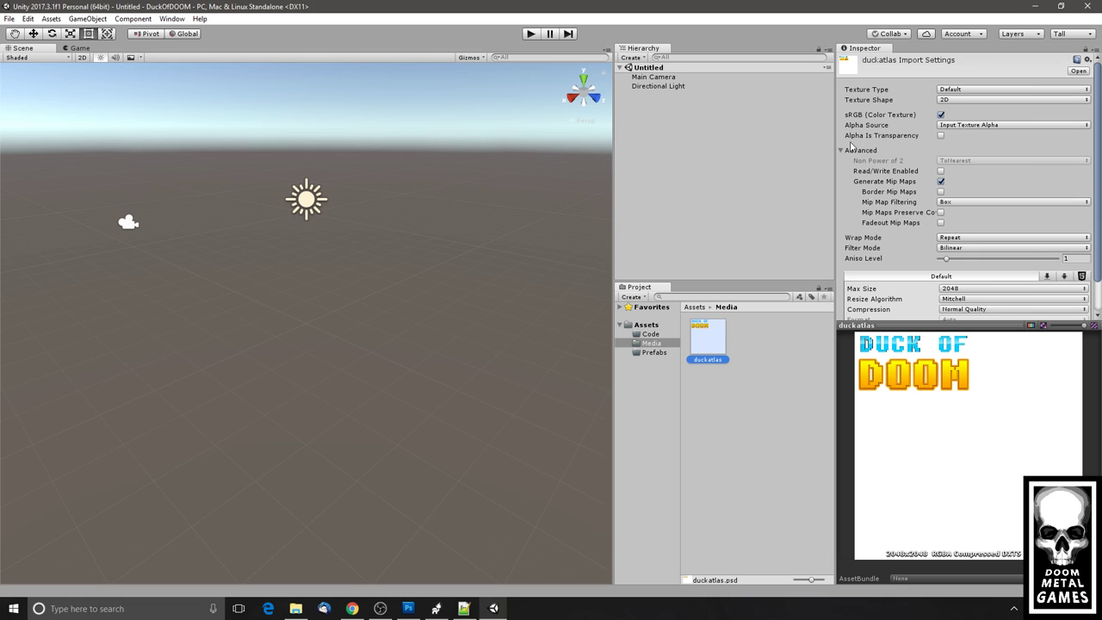
pyautogui.moveTo(835, 143); pyautogui.dragTo(809, 140)
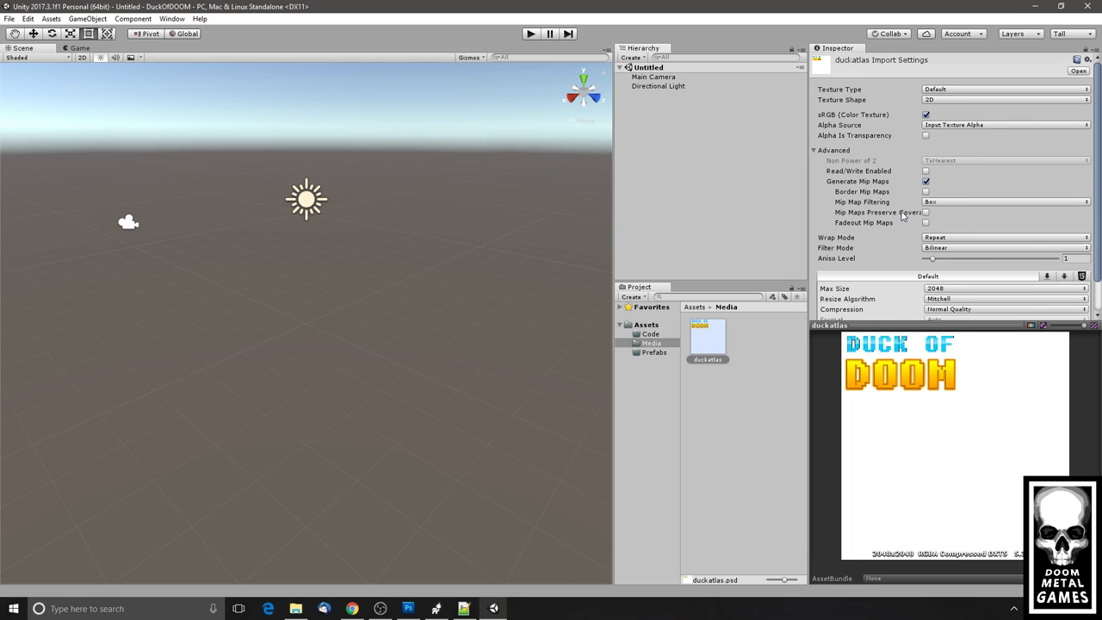
pyautogui.moveTo(902, 217)
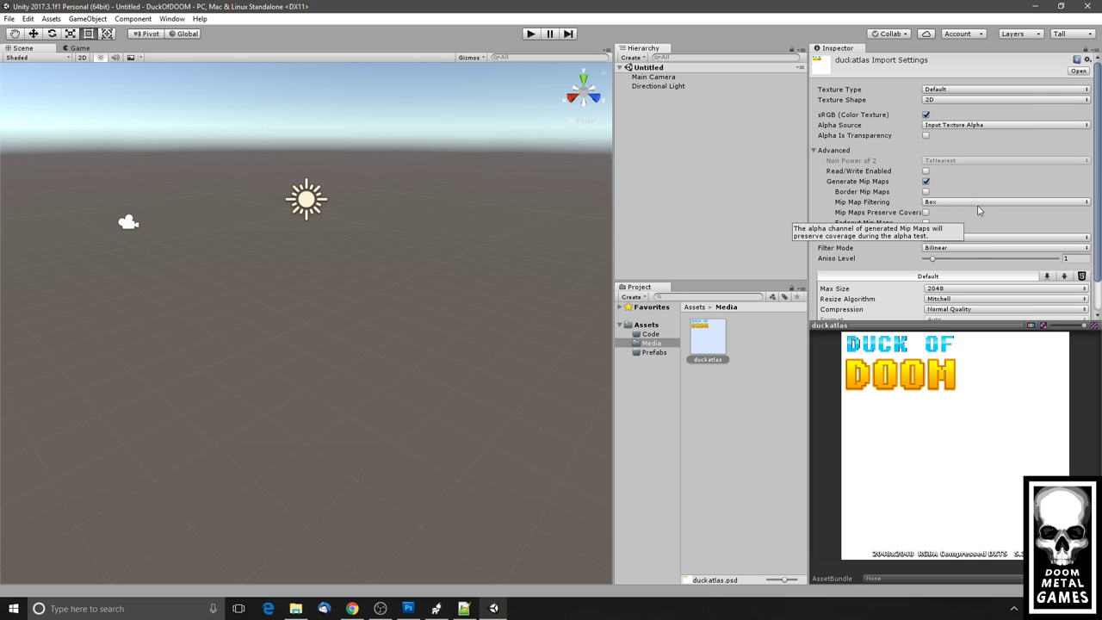
pyautogui.scroll(-2, 975, 252)
pyautogui.scroll(2, 976, 253)
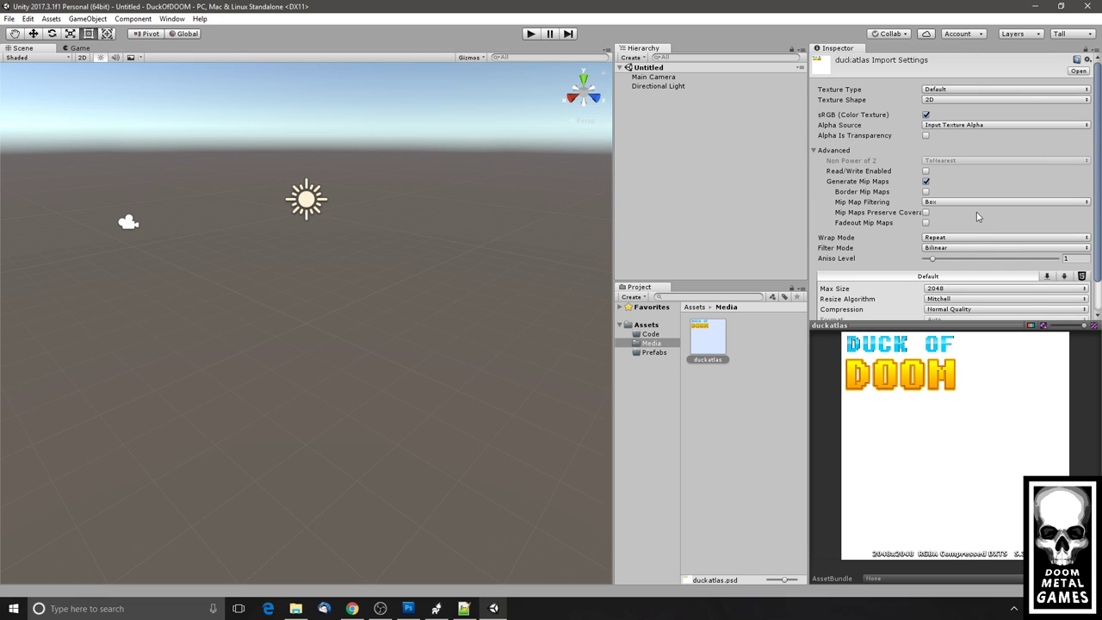
# Set duckatlas to Sprite (2D and UI), Multiple sprite mode, and open the Sprite Editor.
pyautogui.click(966, 90)
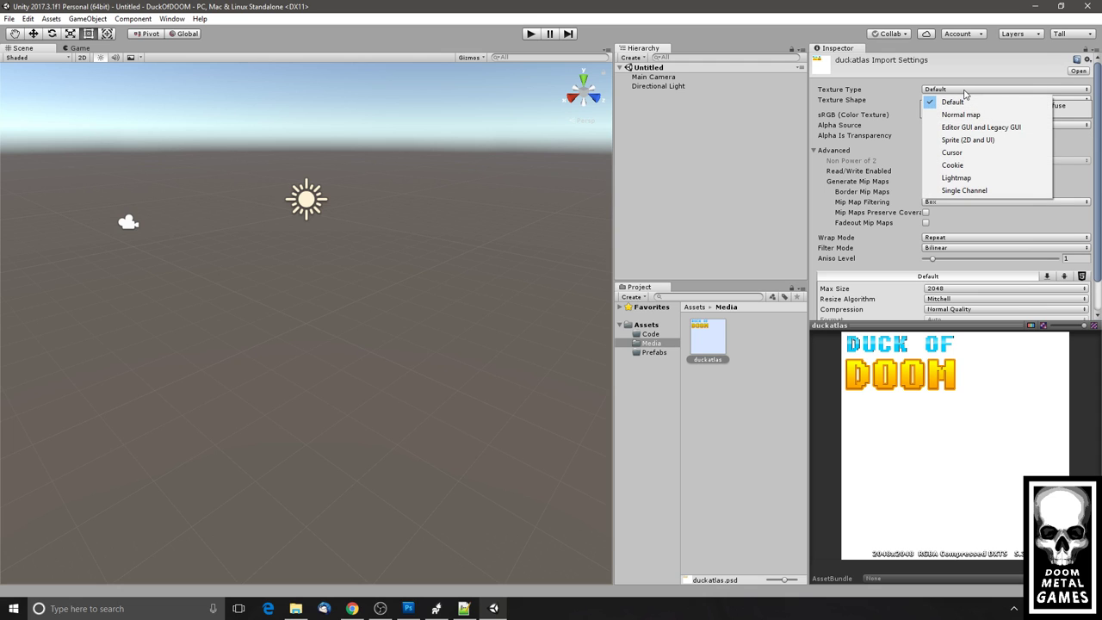
pyautogui.click(977, 141)
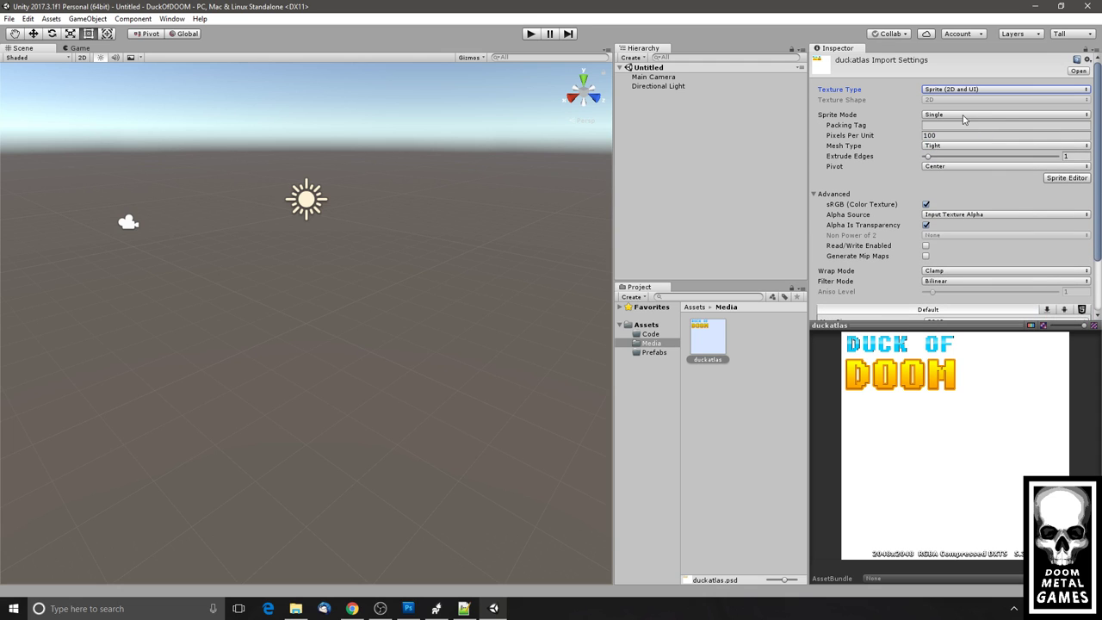
pyautogui.click(964, 117)
pyautogui.click(962, 135)
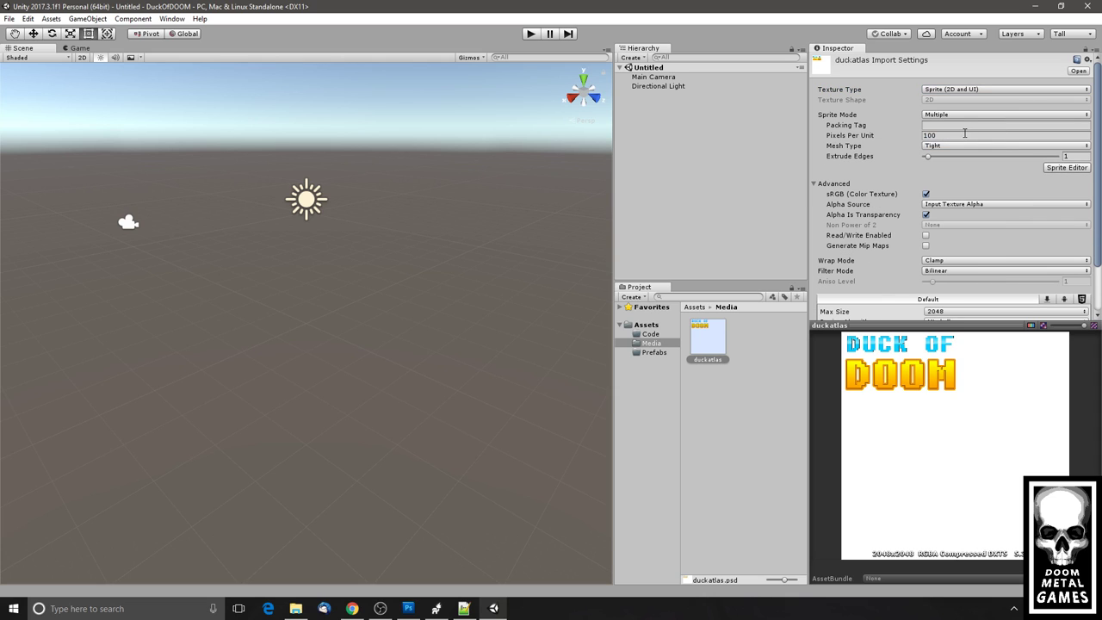
pyautogui.click(1059, 168)
# Apply the import settings and outline the DUCK OF DOOM lettering as a sprite named titlegraphic.
pyautogui.click(564, 329)
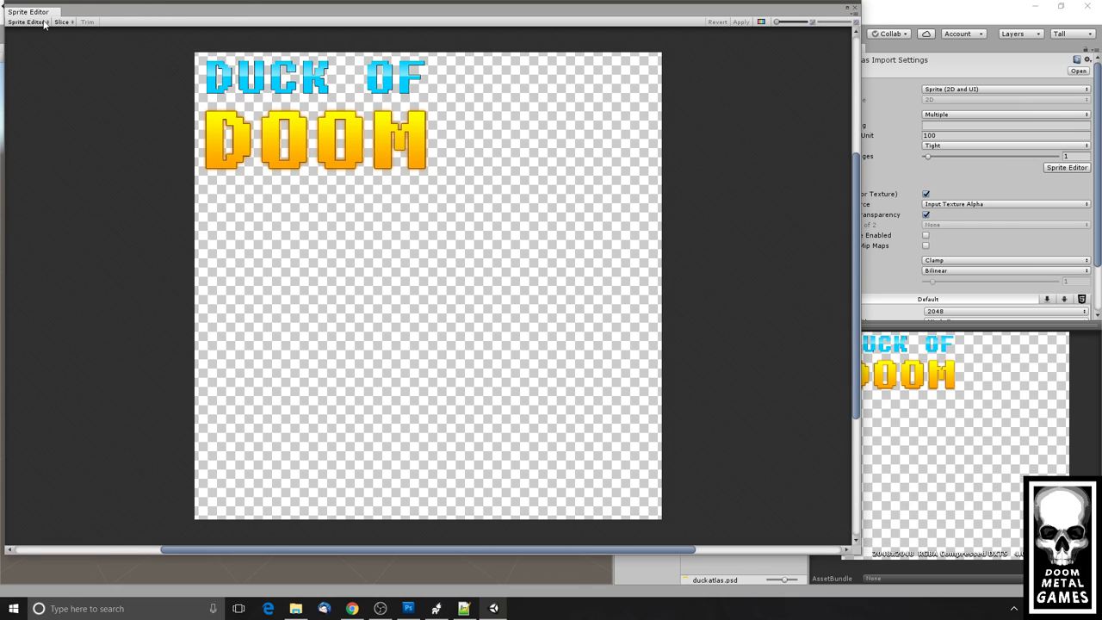
pyautogui.moveTo(433, 175); pyautogui.dragTo(197, 59)
pyautogui.click(794, 466)
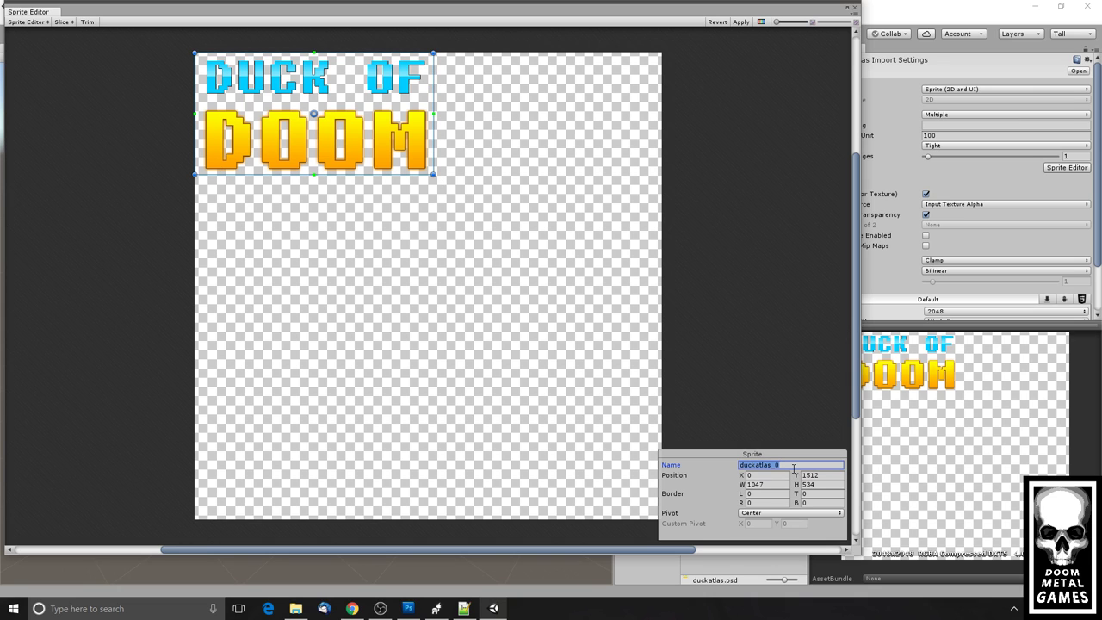
pyautogui.write('titlegraphic')
pyautogui.press('Tab')
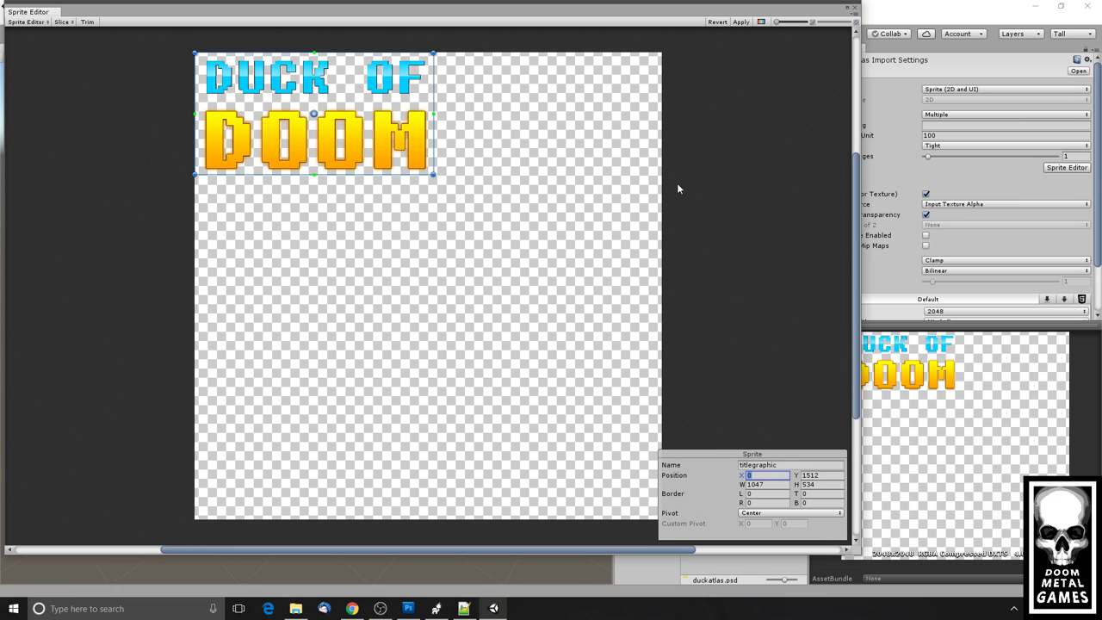
# Trim titlegraphic to 992×488 at X 35, Y 1523 and apply the sprite changes.
pyautogui.click(737, 24)
pyautogui.click(87, 22)
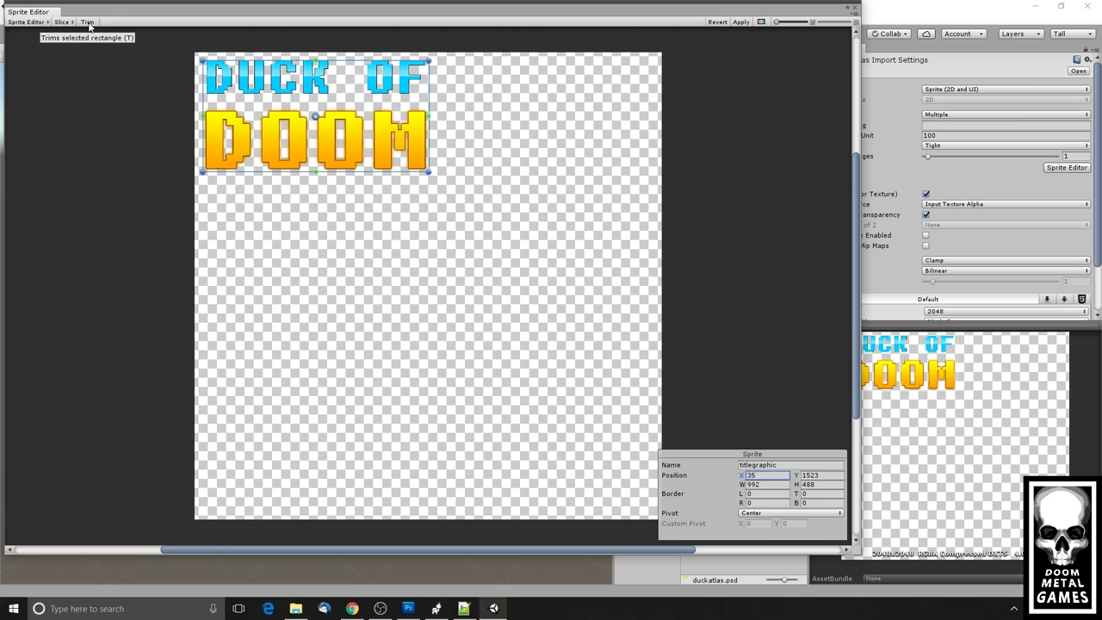
pyautogui.click(744, 23)
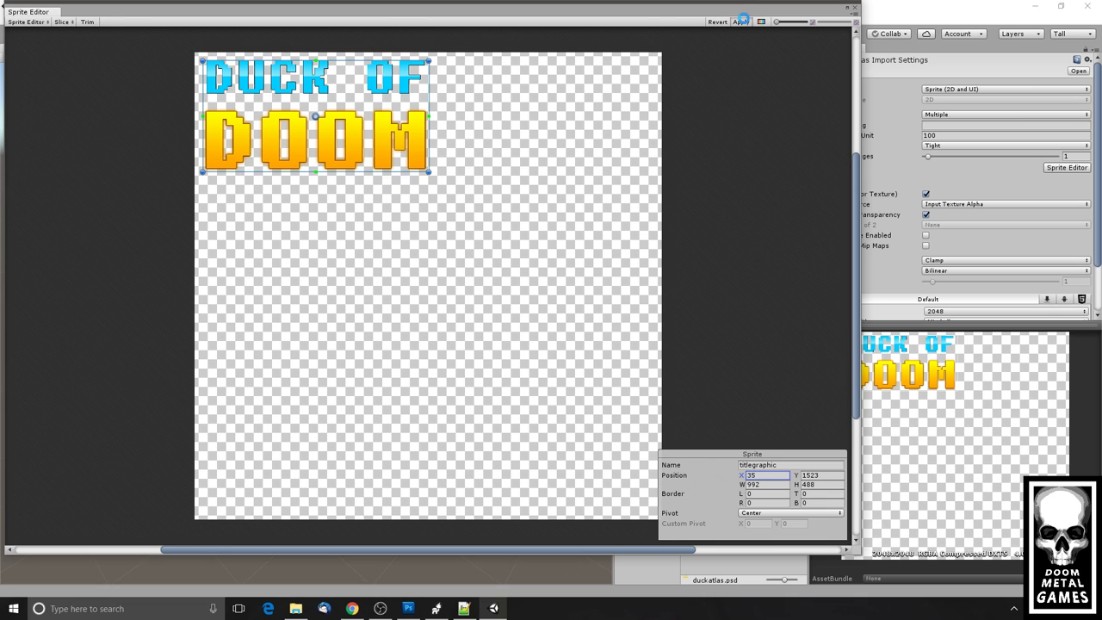
pyautogui.click(855, 8)
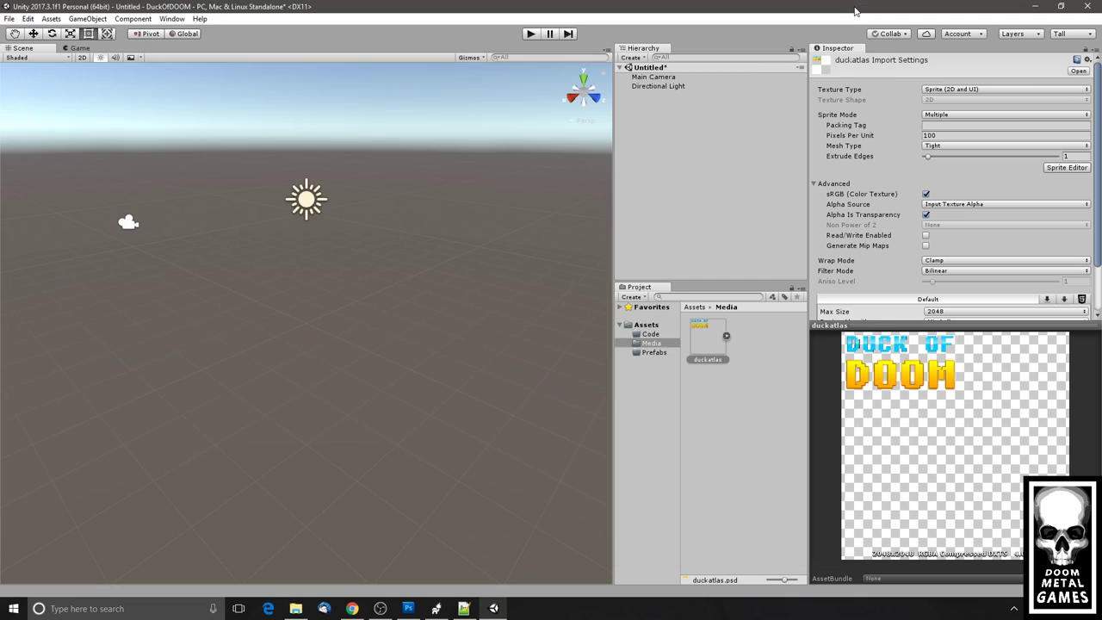
# Begin Save Scene As into Assets/Prefabs with the file name MainMenu.unity.
pyautogui.click(654, 353)
pyautogui.click(9, 18)
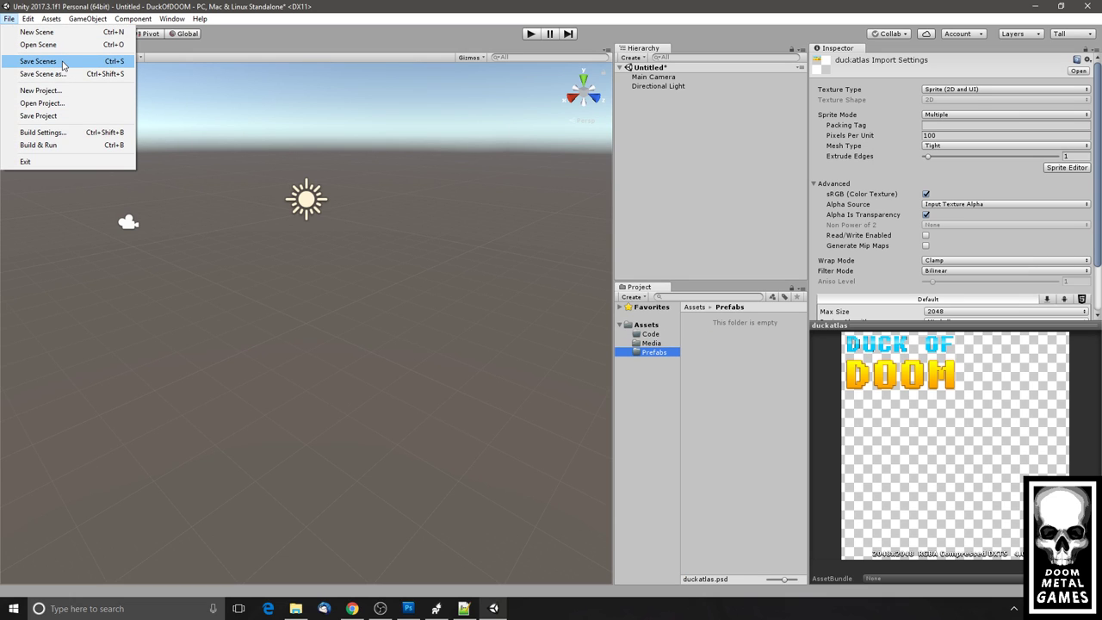
pyautogui.click(64, 74)
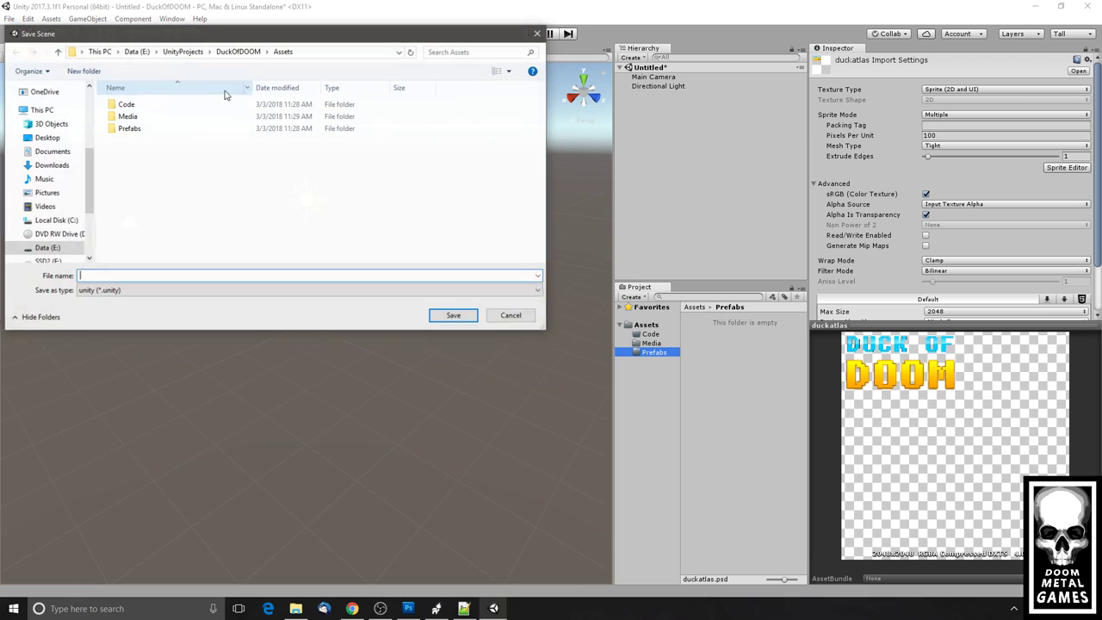
pyautogui.doubleClick(129, 128)
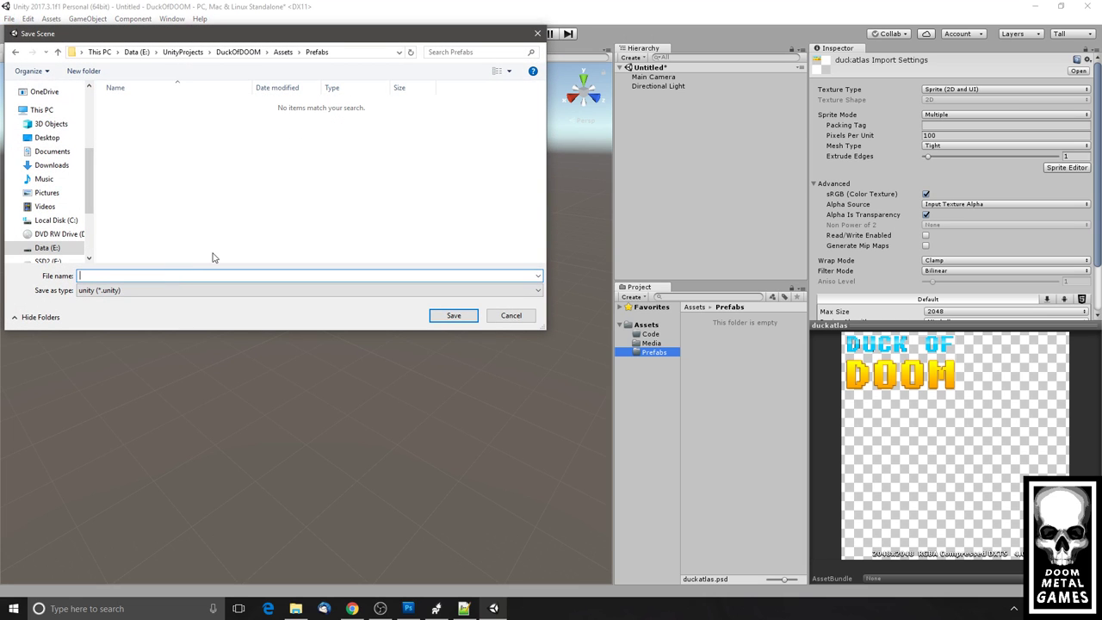
pyautogui.write('MainMenu.unity')
# Confirm saving MainMenu.unity in Prefabs, then select the saved MainMenu scene asset.
pyautogui.press('Return')
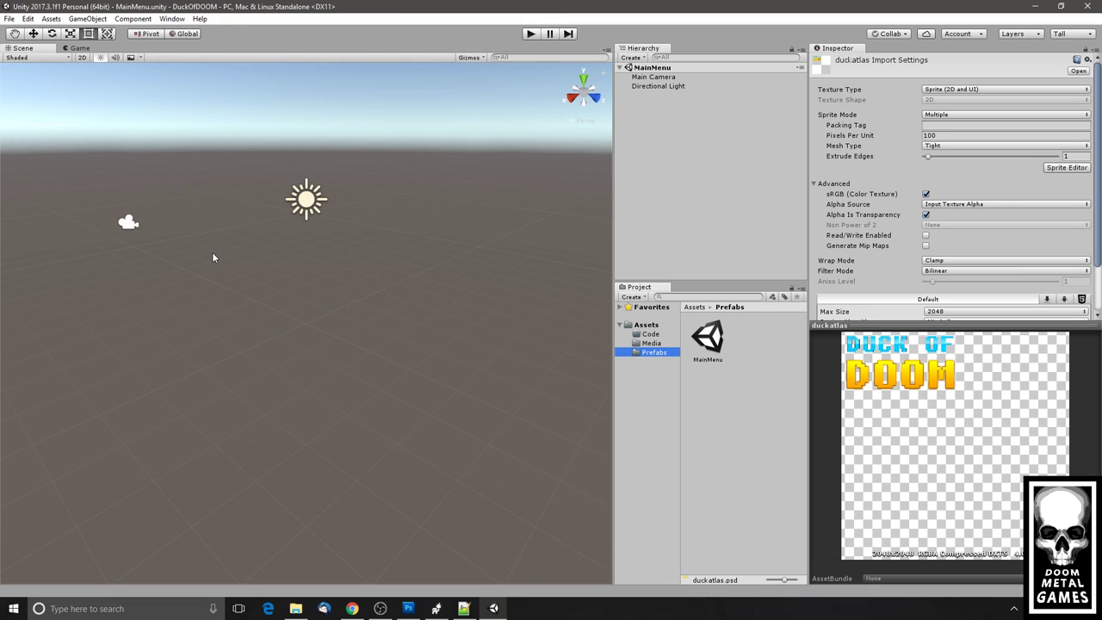
pyautogui.click(383, 607)
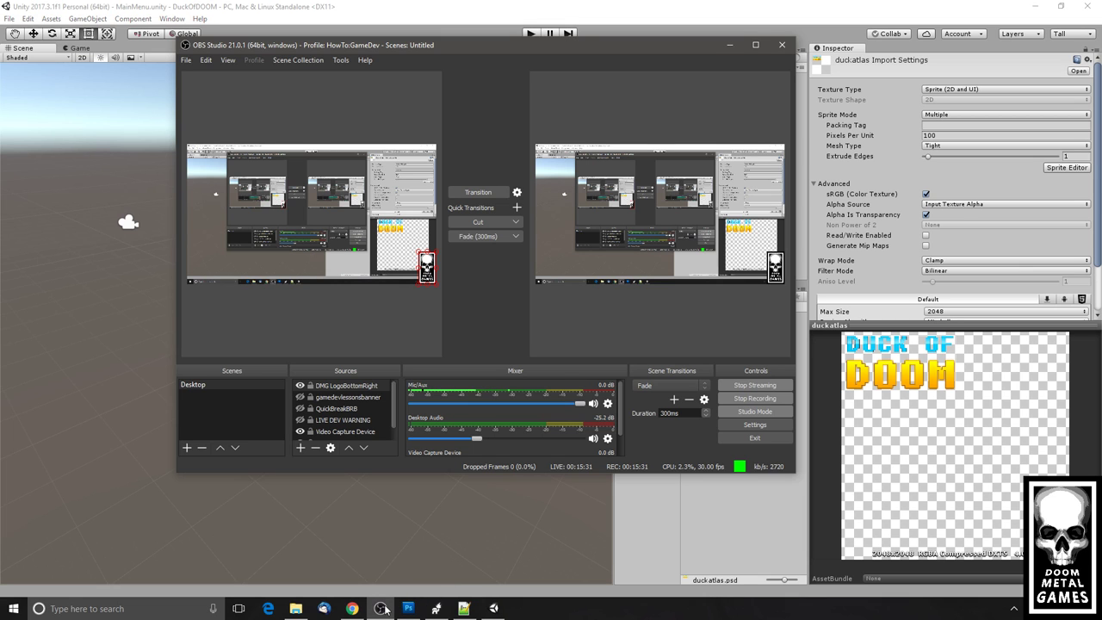
pyautogui.click(382, 608)
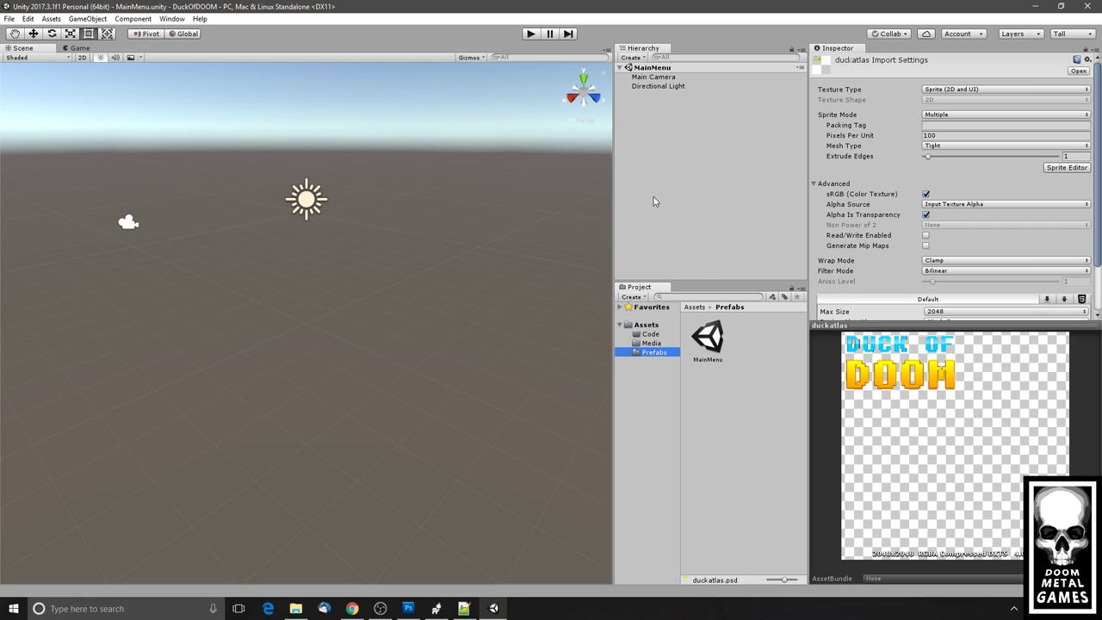
pyautogui.click(718, 359)
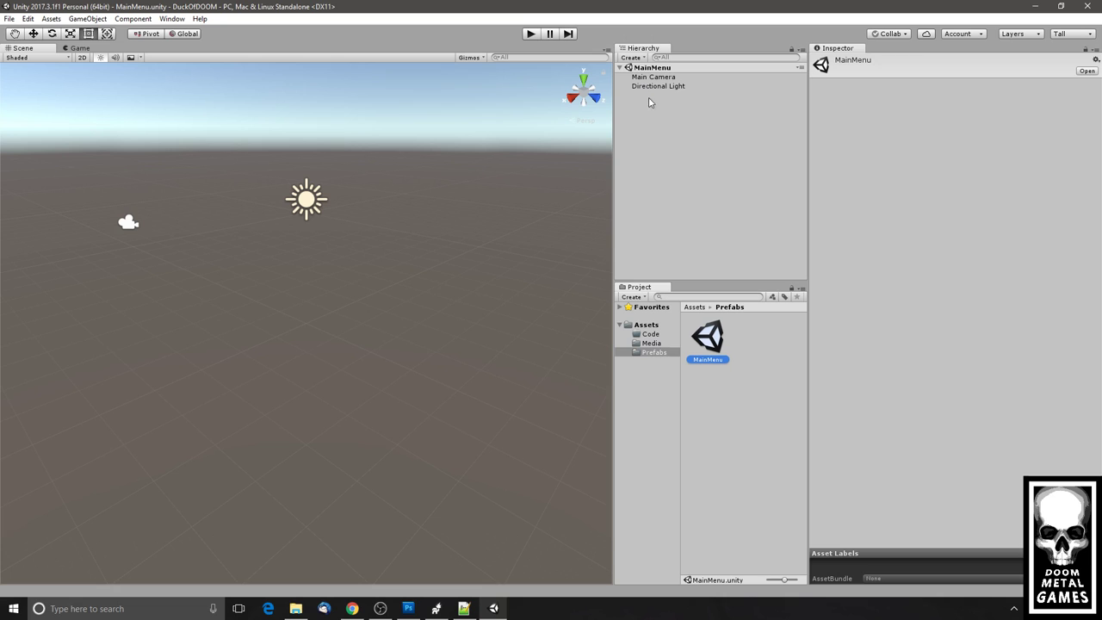
# Create a UI Canvas with its EventSystem and frame it in a 2D Scene view.
pyautogui.click(90, 19)
pyautogui.moveTo(42, 133)
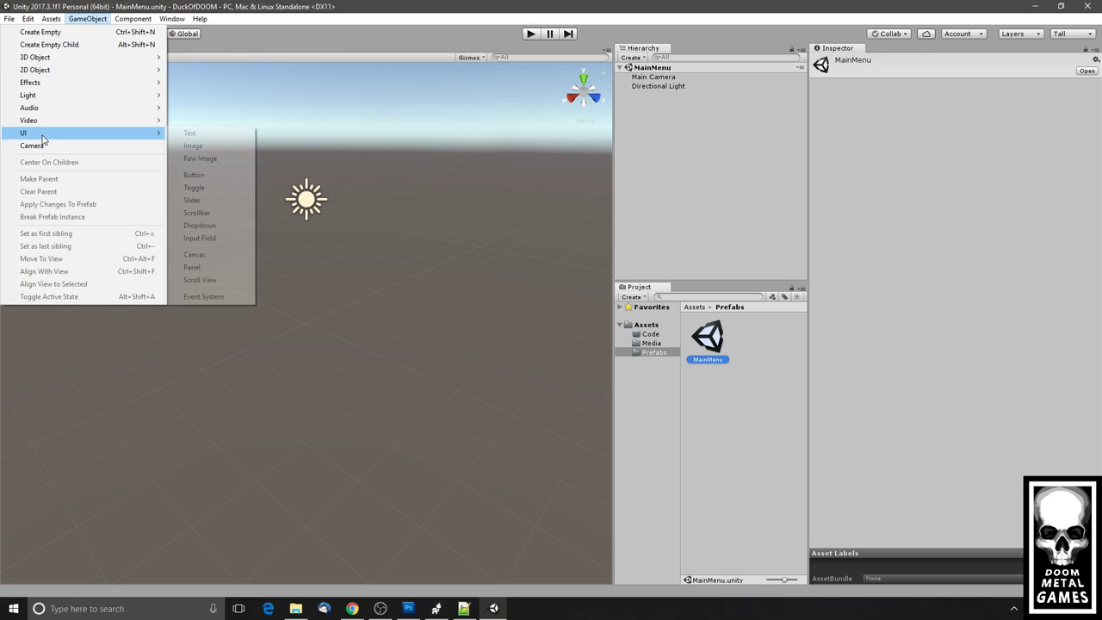
pyautogui.click(209, 257)
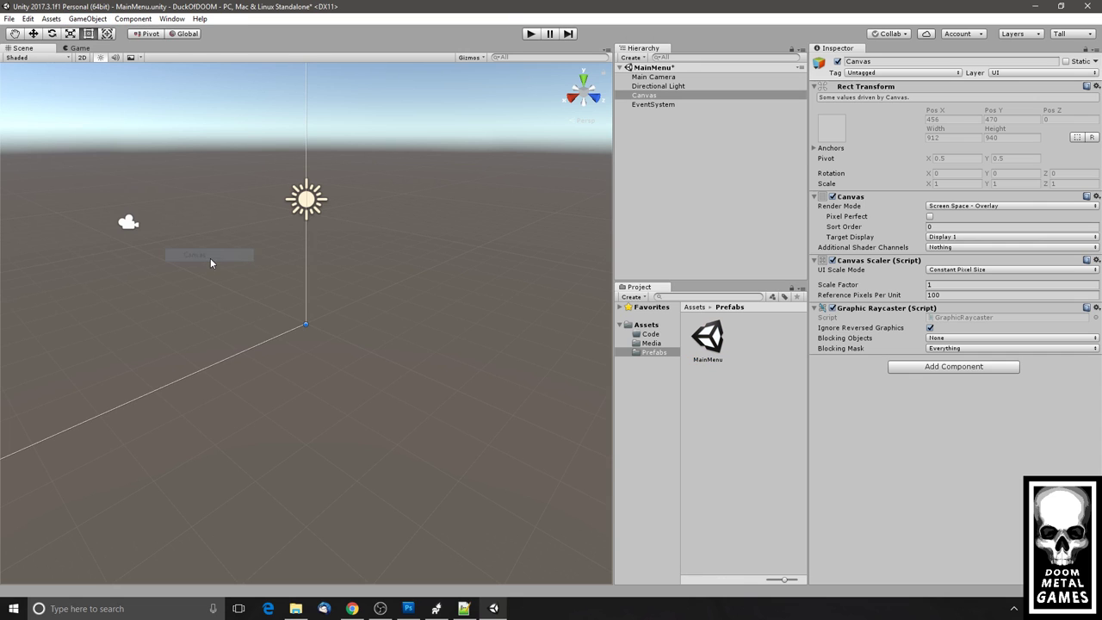
pyautogui.click(82, 57)
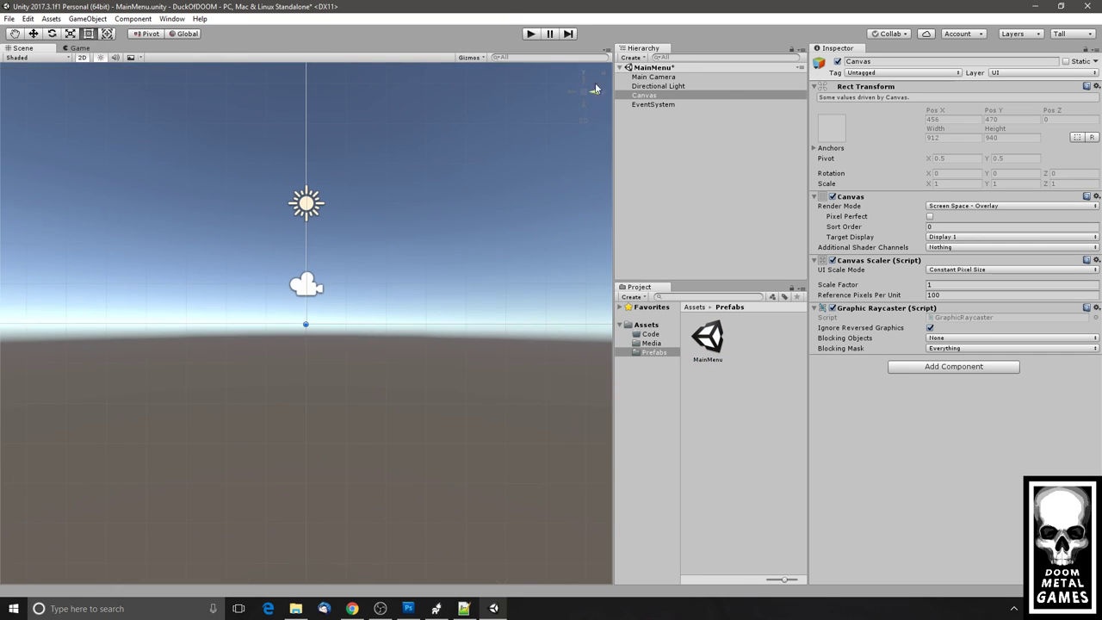
pyautogui.doubleClick(657, 96)
pyautogui.scroll(2, 399, 270)
# Give the Main Camera a black (0,0,0) background with Solid Color clear flags.
pyautogui.click(656, 77)
pyautogui.click(992, 152)
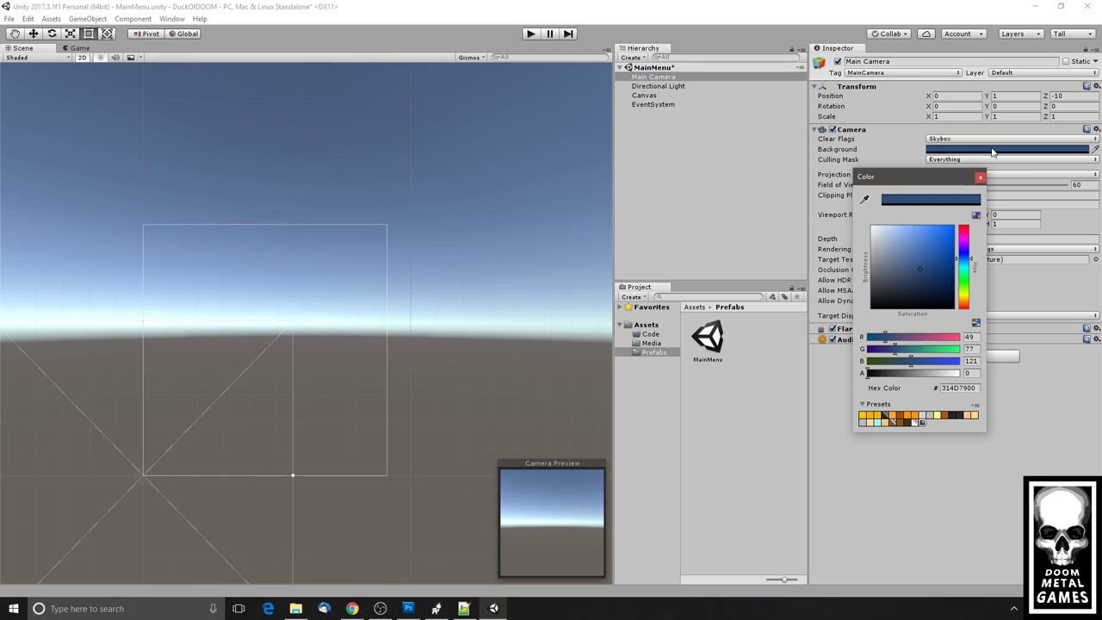
pyautogui.moveTo(878, 302); pyautogui.dragTo(858, 318)
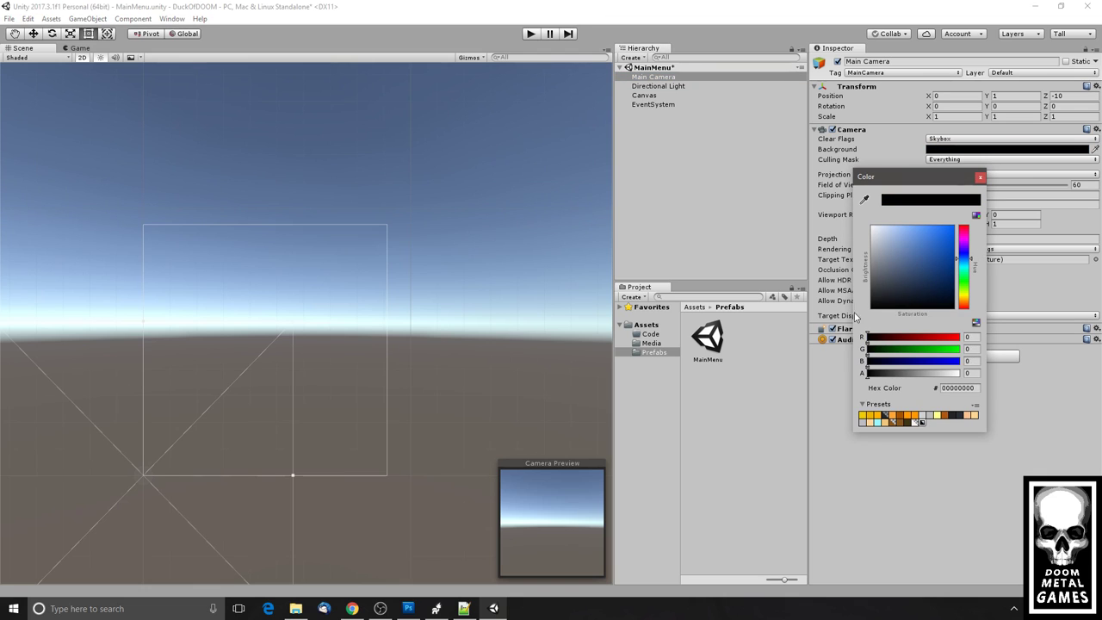
pyautogui.click(980, 178)
pyautogui.click(972, 139)
pyautogui.click(964, 166)
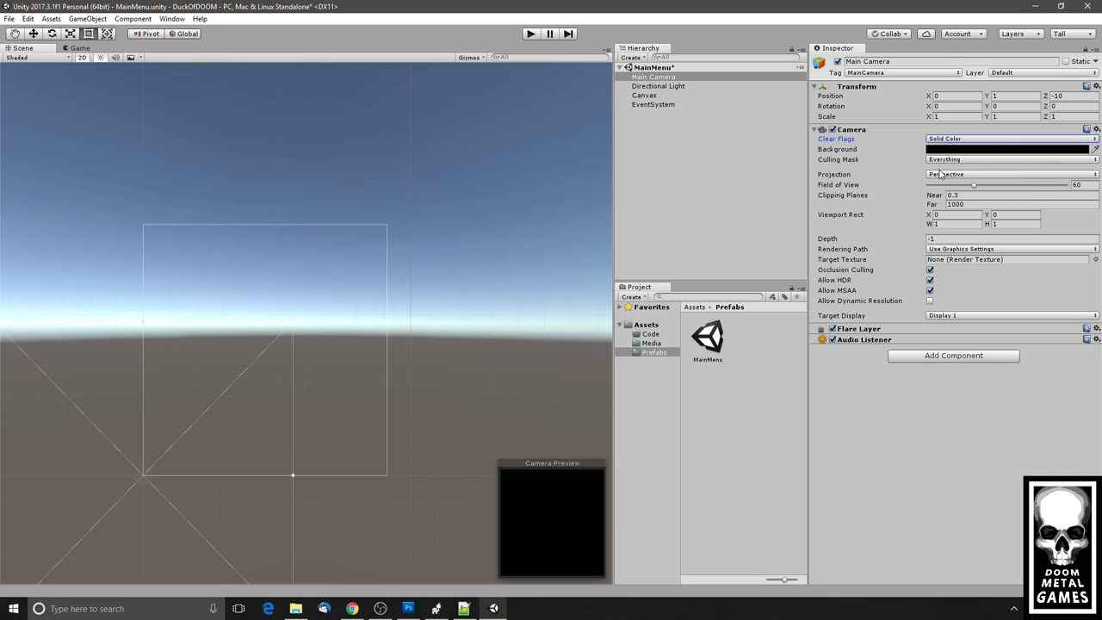
pyautogui.click(648, 98)
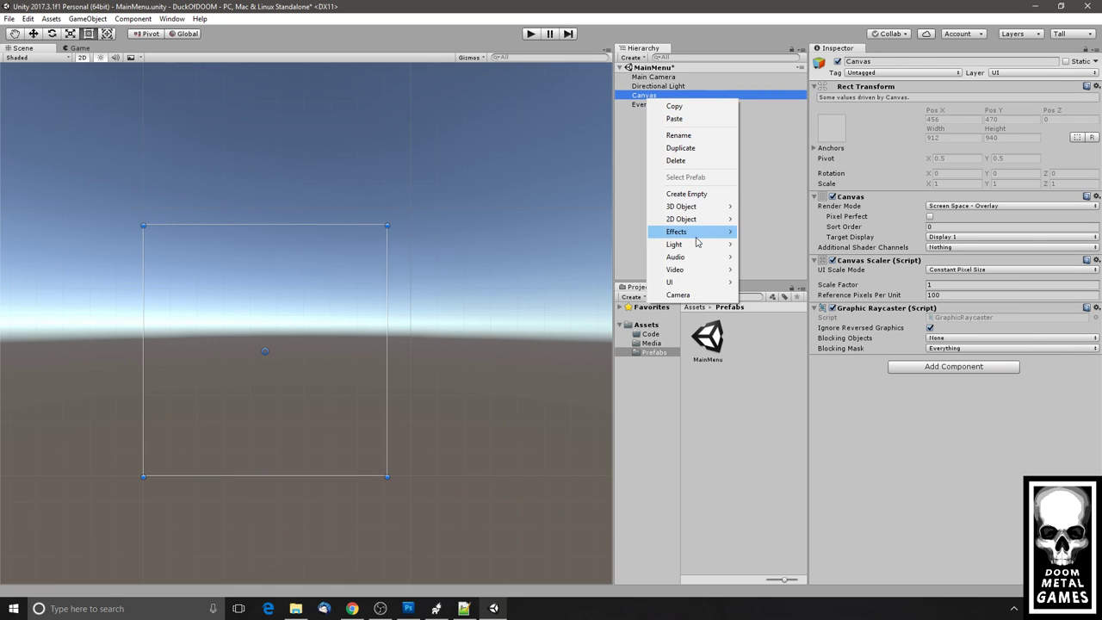
# Create a Panel under the Canvas and set its Source Image to the titlegraphic sprite.
pyautogui.moveTo(676, 282)
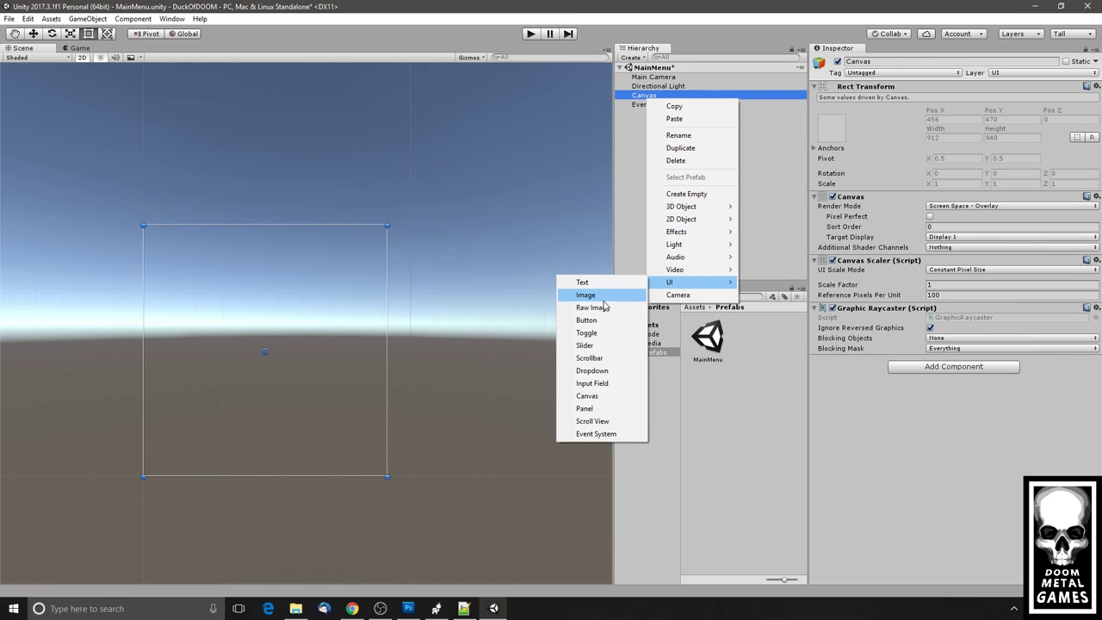
pyautogui.click(585, 408)
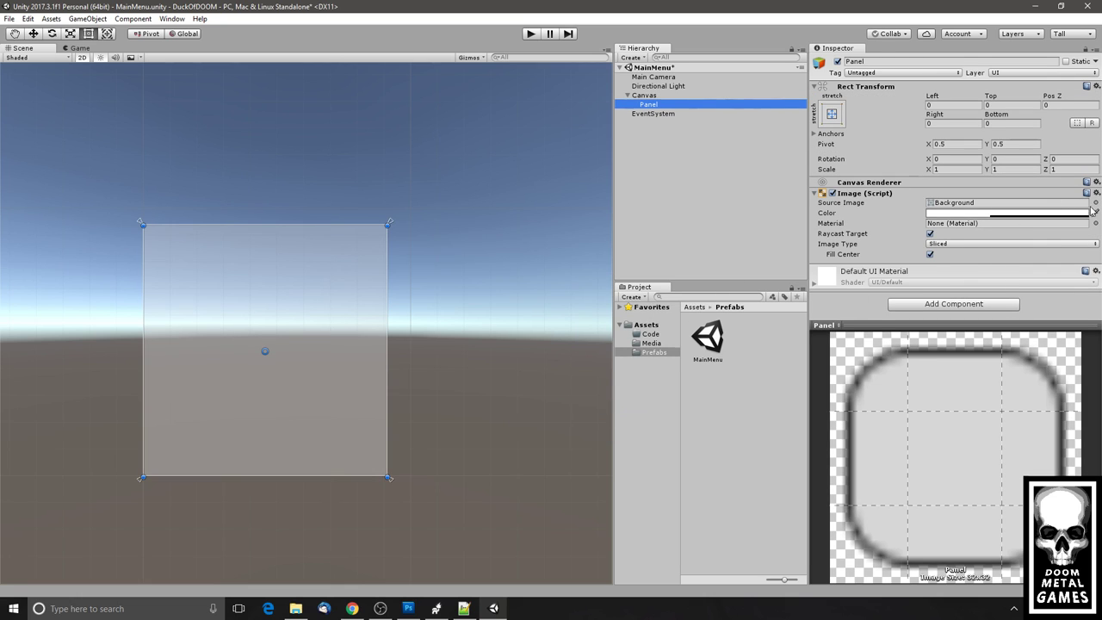
pyautogui.click(1095, 204)
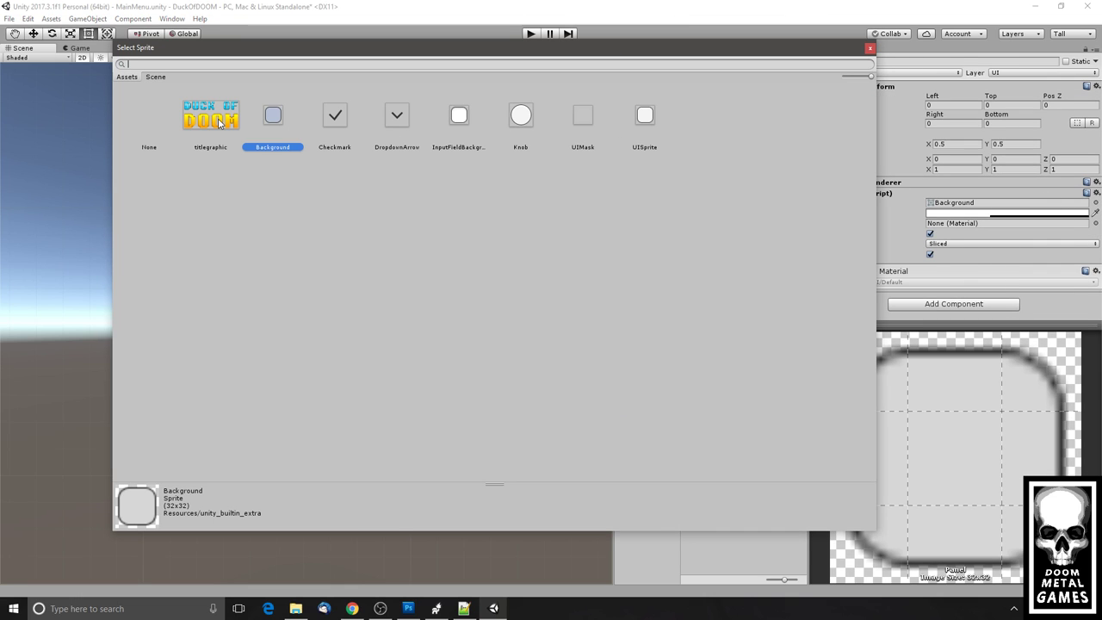
pyautogui.doubleClick(220, 123)
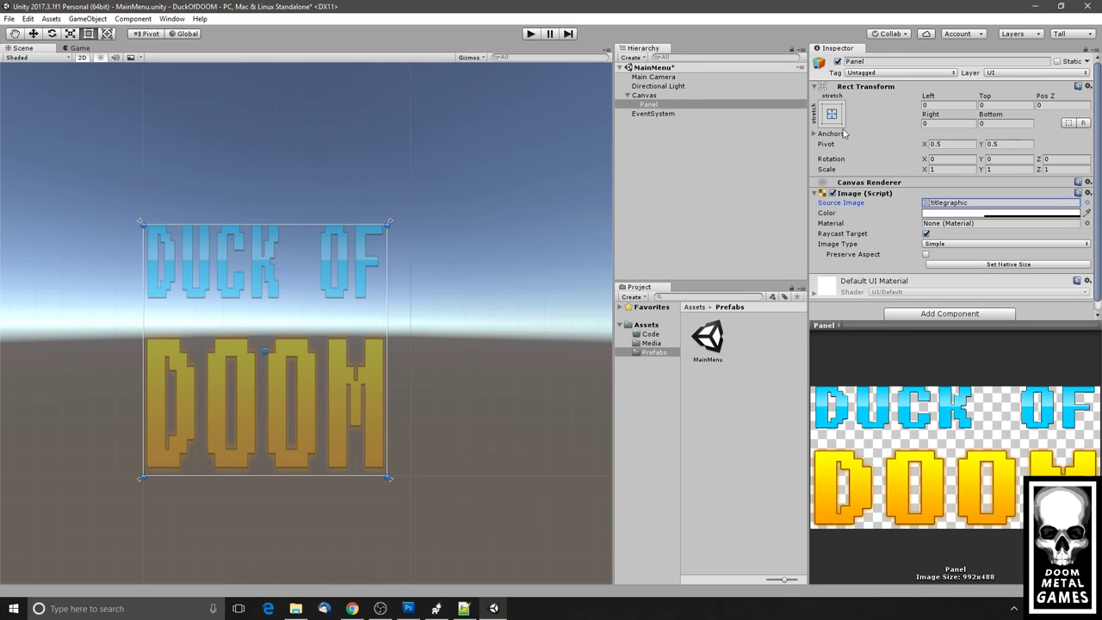
# Shrink the title panel, turn on Preserve Aspect, and move it to the canvas centre.
pyautogui.moveTo(385, 229); pyautogui.dragTo(347, 371)
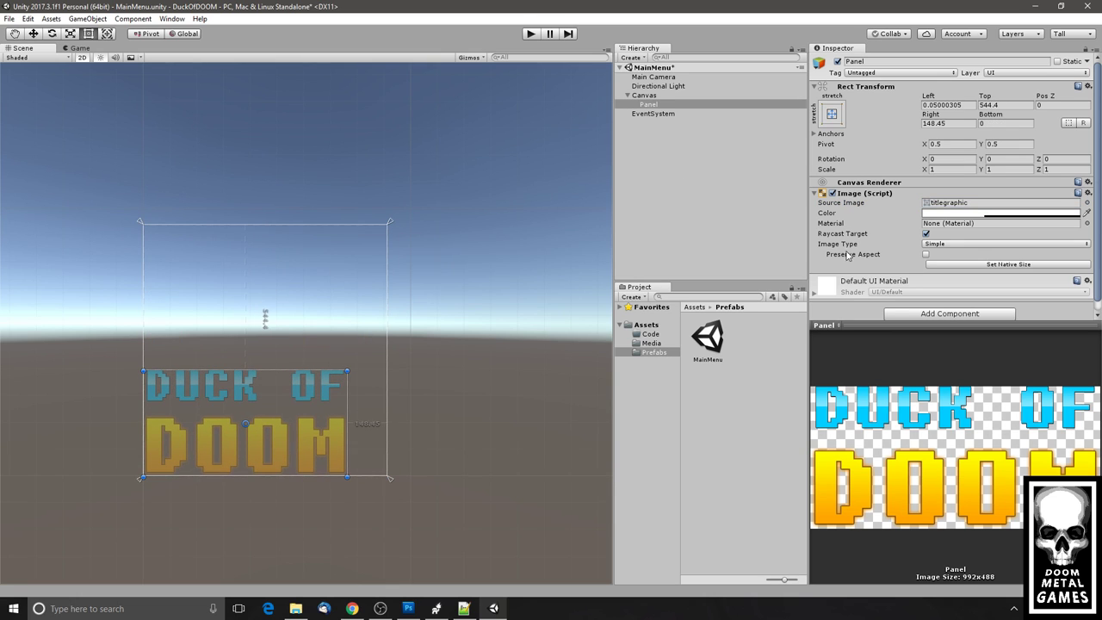
pyautogui.click(926, 255)
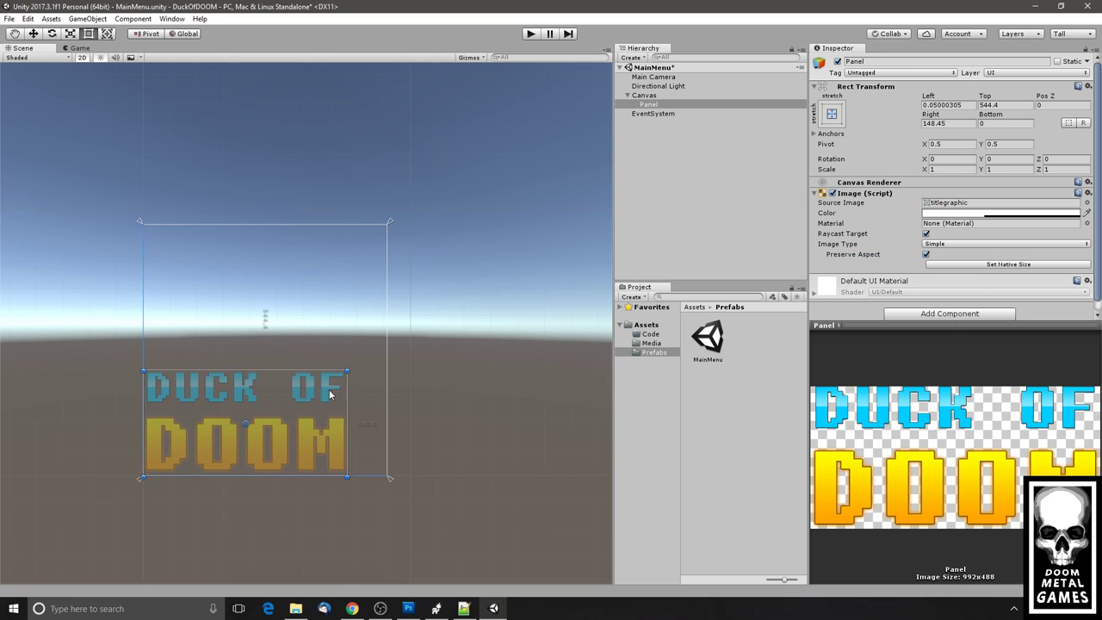
pyautogui.moveTo(258, 422); pyautogui.dragTo(278, 345)
# Check the Game view and set the title image's colour alpha to 255.
pyautogui.click(78, 48)
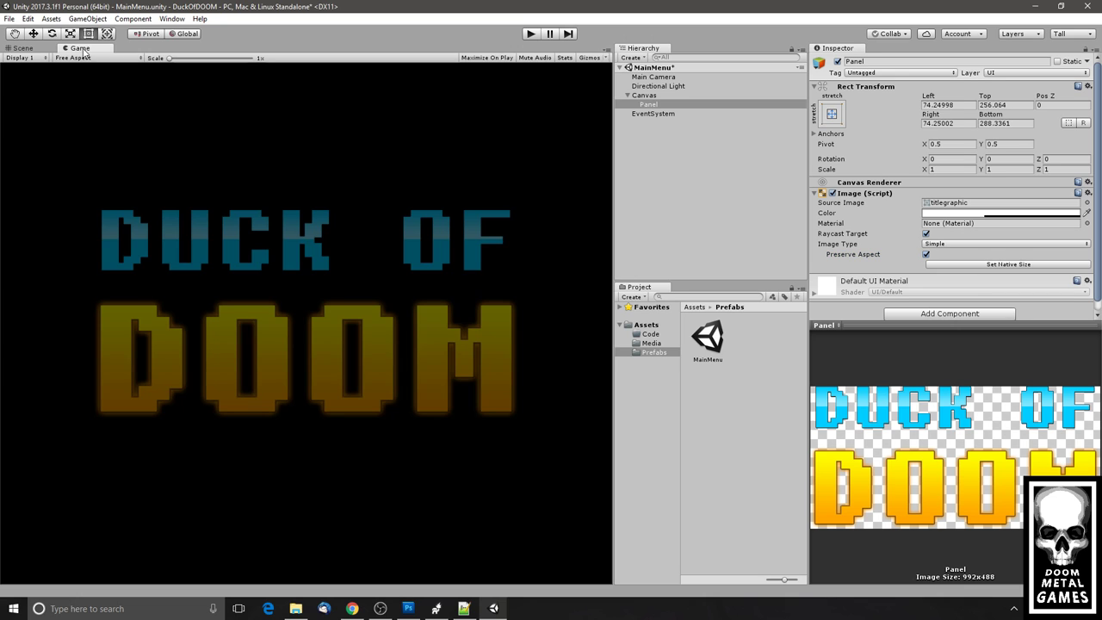
pyautogui.click(937, 214)
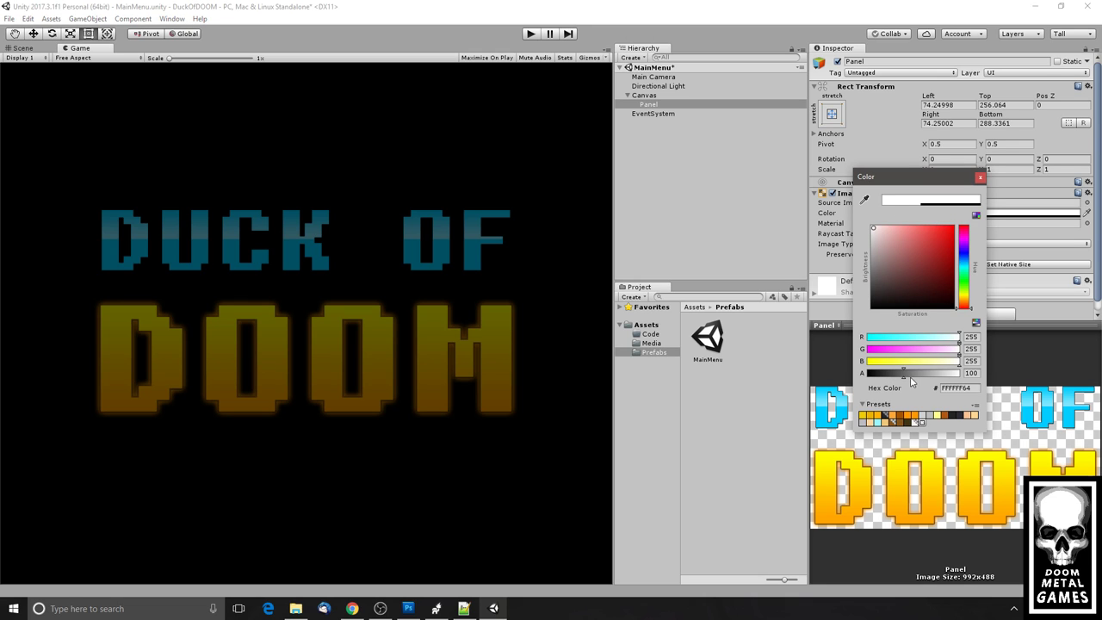
pyautogui.moveTo(951, 378); pyautogui.dragTo(964, 382)
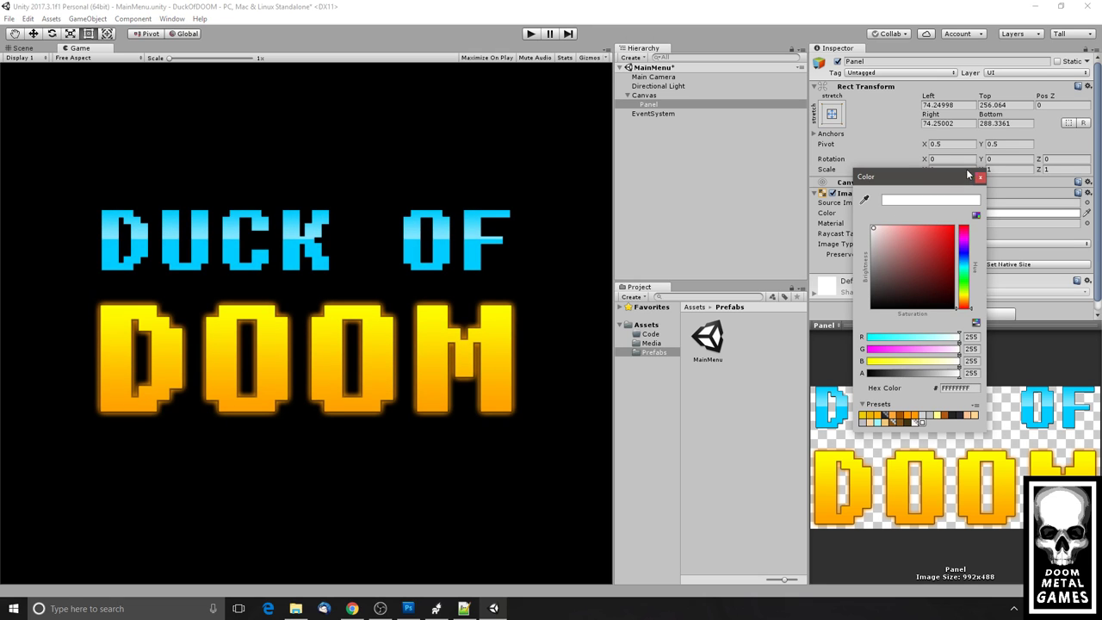
pyautogui.click(979, 178)
pyautogui.moveTo(615, 198); pyautogui.dragTo(717, 198)
# Anchor the title panel middle-centre with Alt so it sits at position 0, 0.
pyautogui.click(748, 96)
pyautogui.click(752, 104)
pyautogui.click(875, 114)
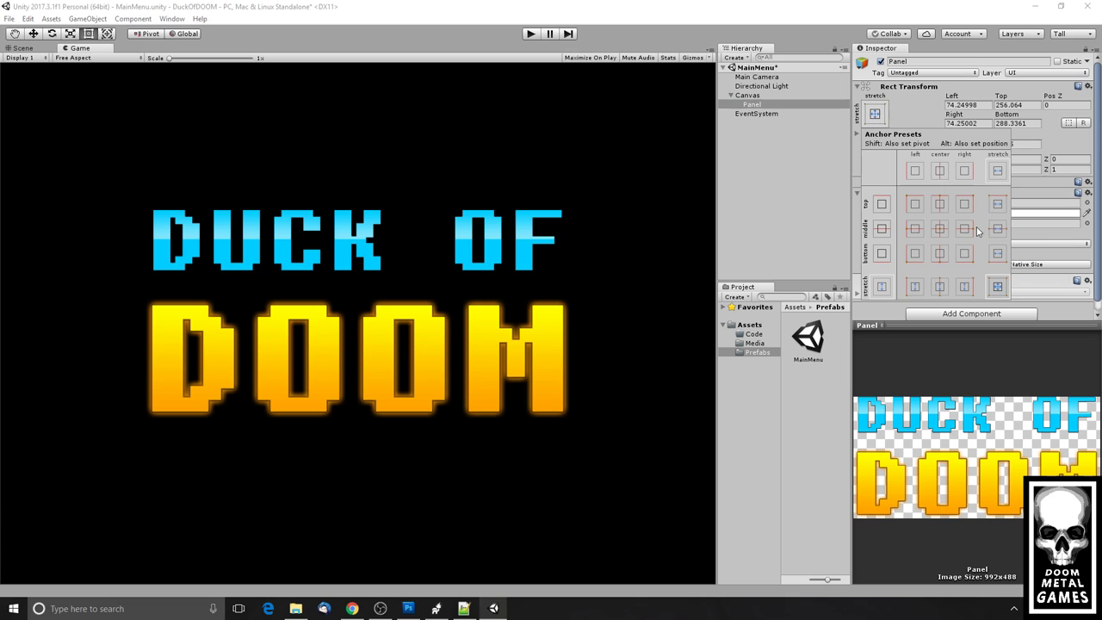
pyautogui.click(940, 204)
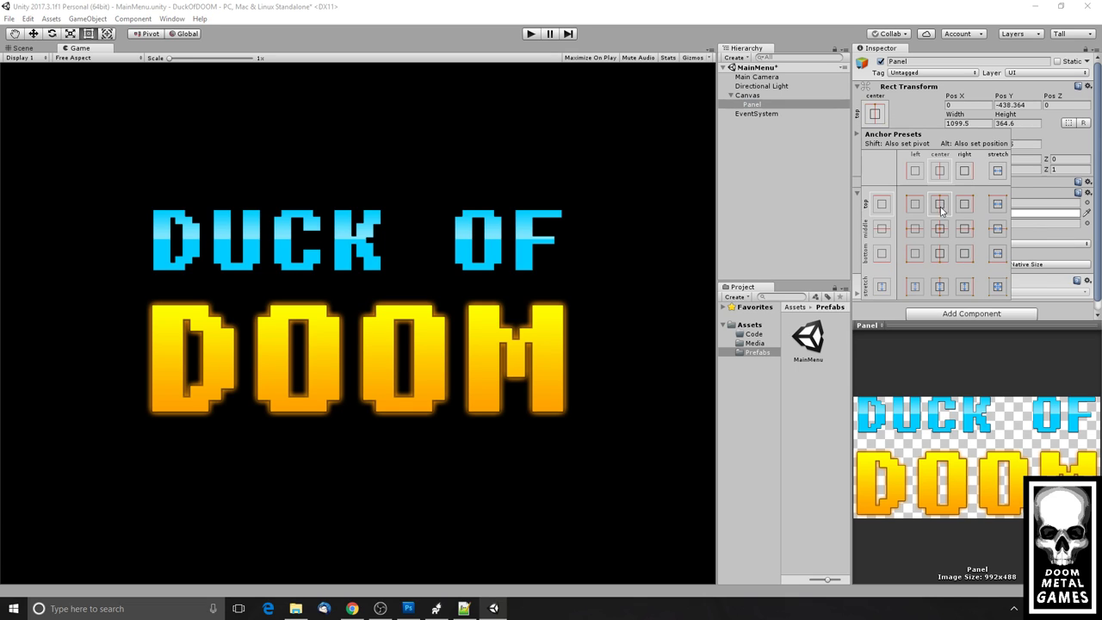
pyautogui.keyDown('alt'); pyautogui.click(942, 209); pyautogui.keyUp('alt')
pyautogui.keyDown('alt'); pyautogui.click(941, 228); pyautogui.keyUp('alt')
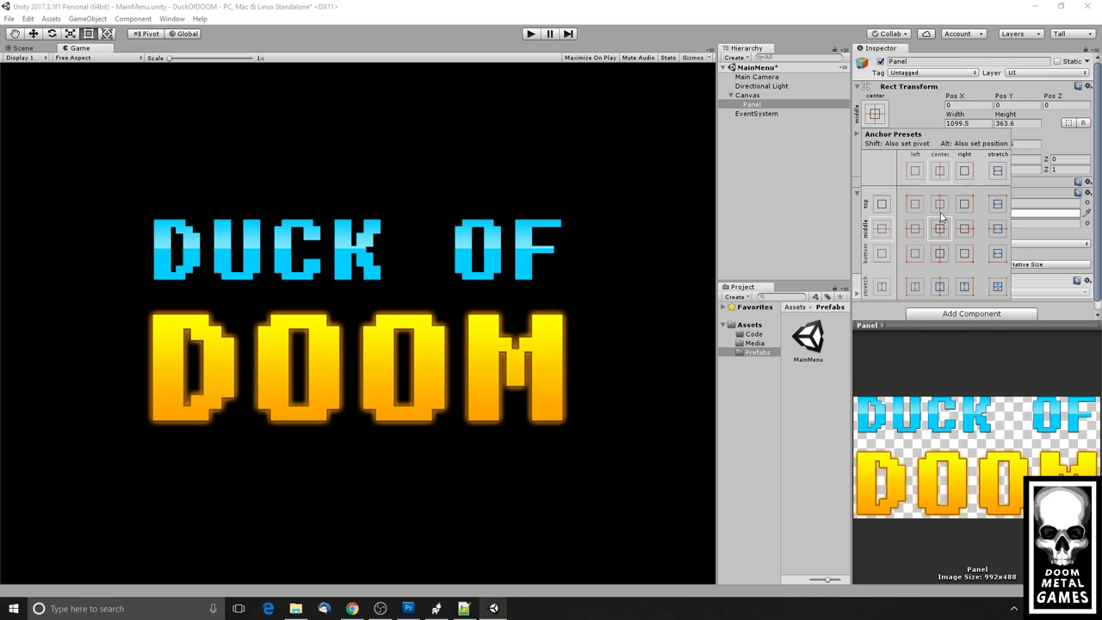
pyautogui.press('alt')
pyautogui.click(694, 7)
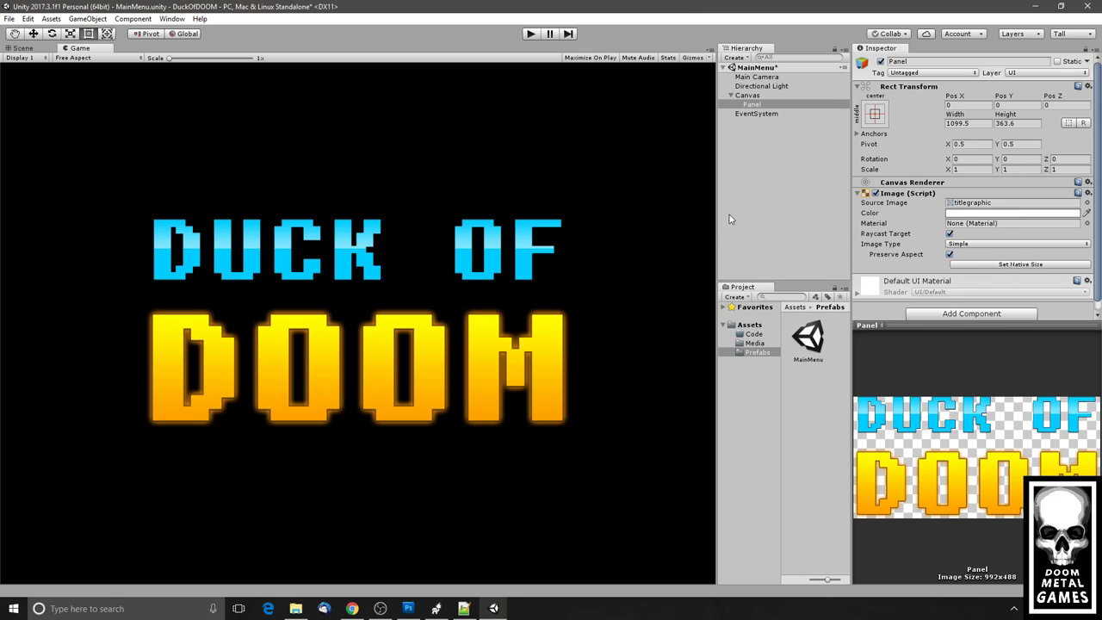
pyautogui.moveTo(719, 210); pyautogui.dragTo(731, 172)
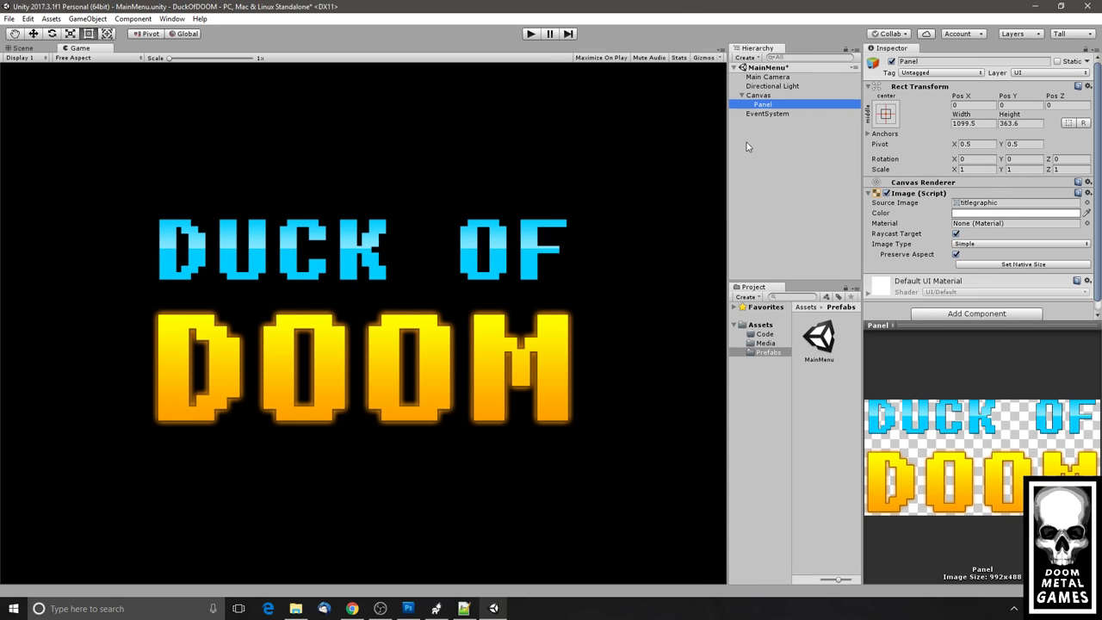
# Add a UI Button under the Canvas and duplicate it as Button (1).
pyautogui.rightClick(758, 96)
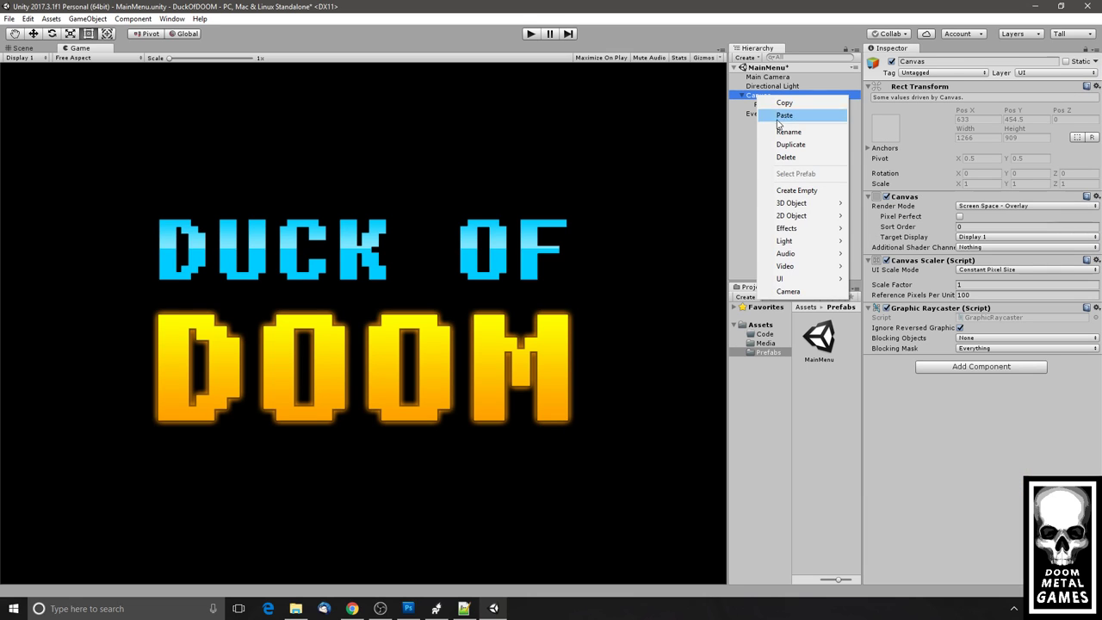
pyautogui.moveTo(804, 282)
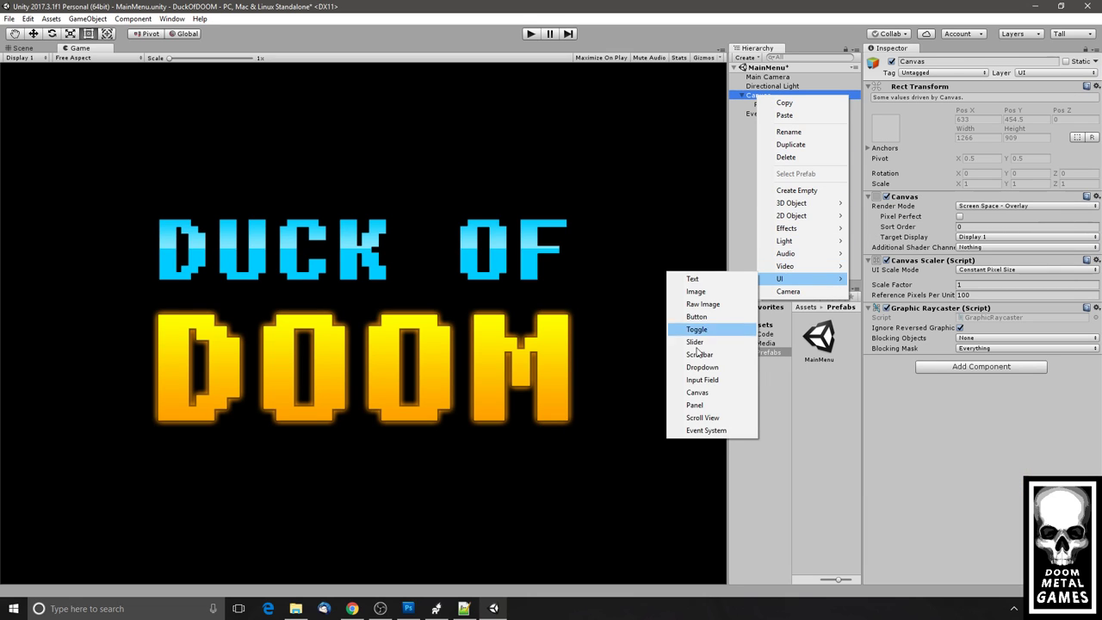
pyautogui.click(696, 317)
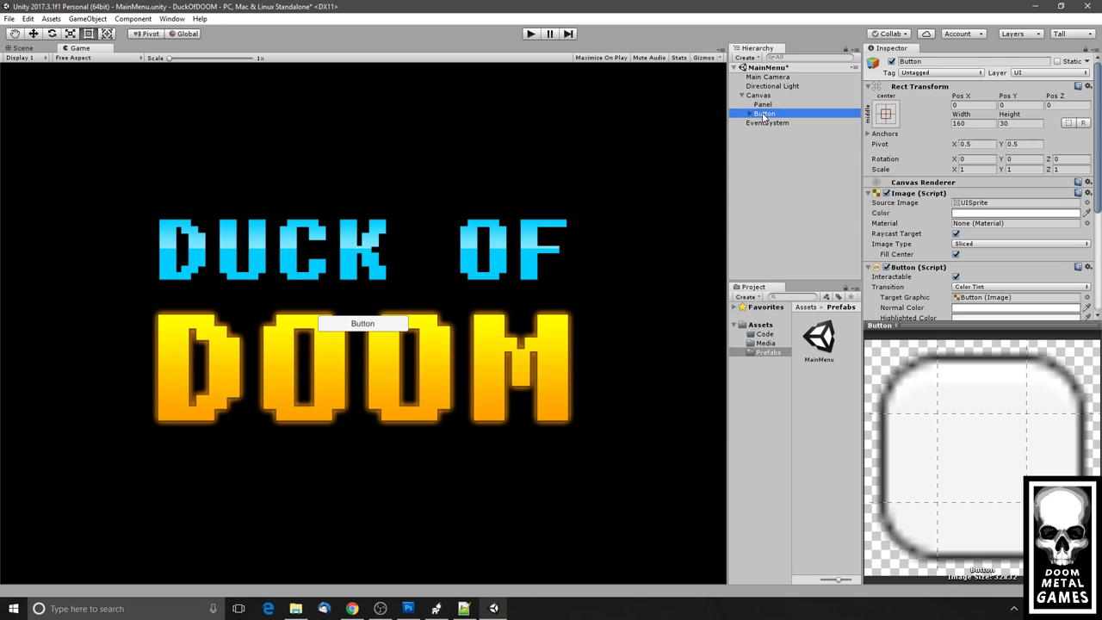
pyautogui.hotkey('ctrl', 'd')
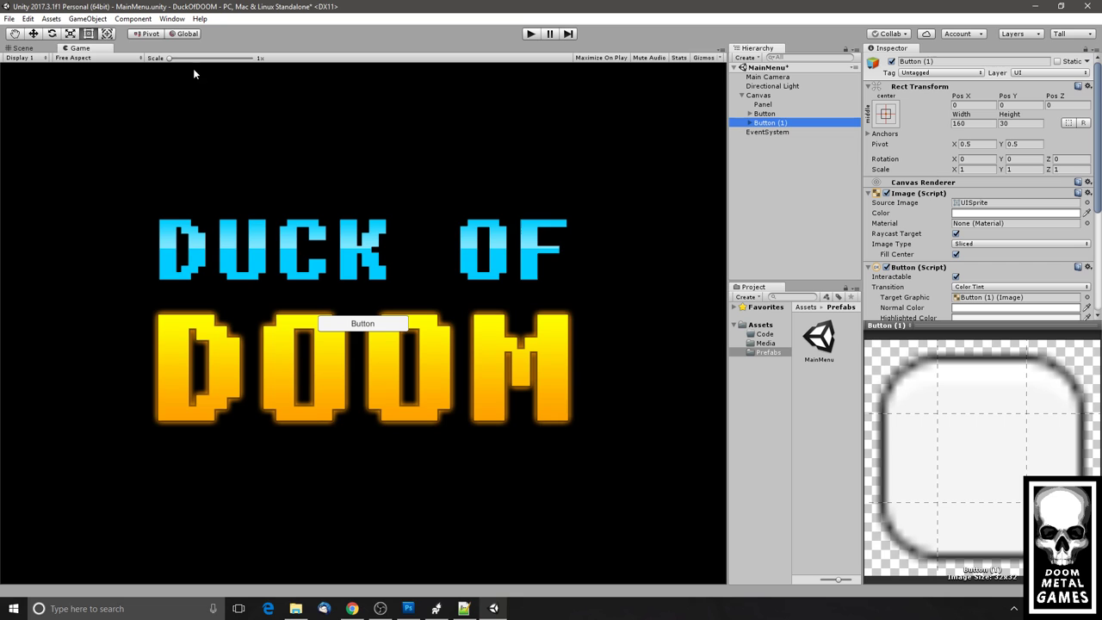
pyautogui.click(22, 49)
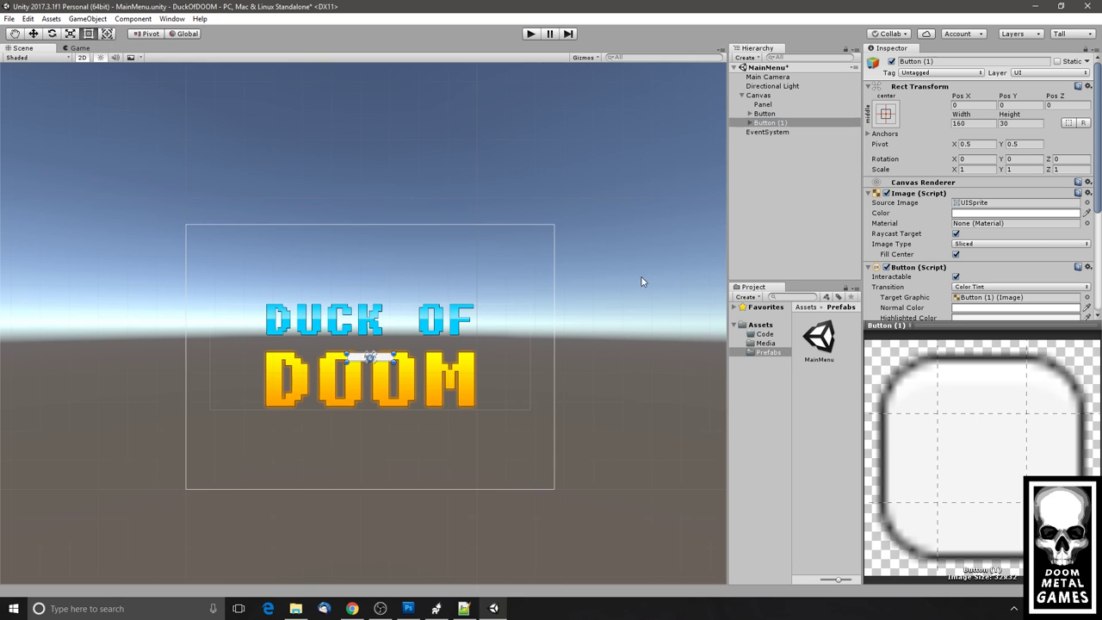
# Anchor Button to the bottom-left corner and Button (1) to the bottom-right.
pyautogui.click(764, 114)
pyautogui.click(884, 114)
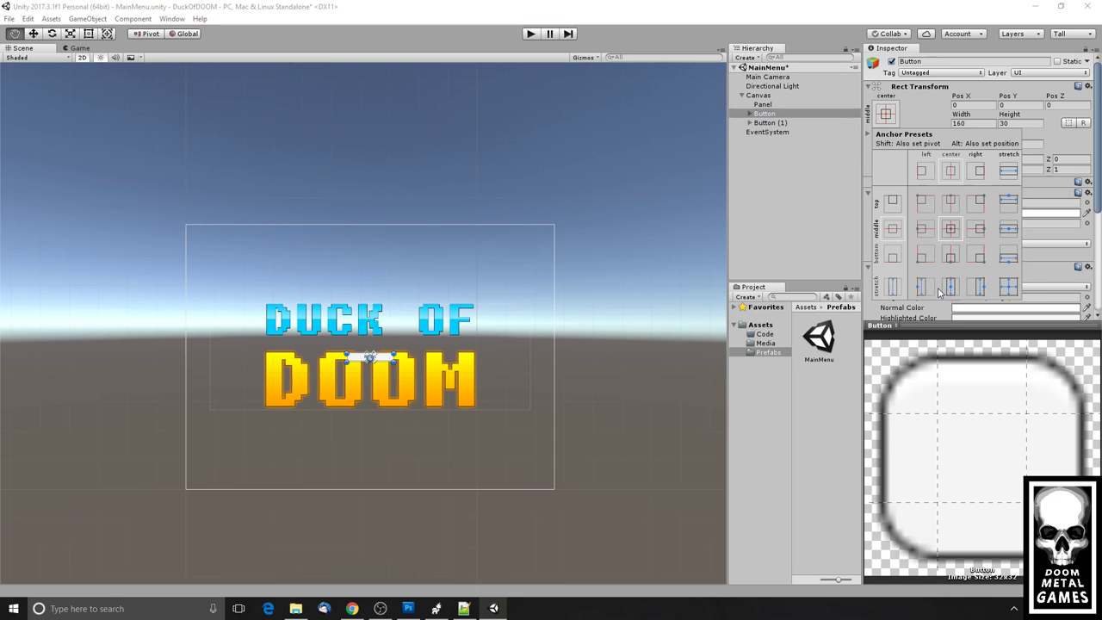
pyautogui.keyDown('alt'); pyautogui.keyDown('shift'); pyautogui.click(922, 257); pyautogui.keyUp('shift'); pyautogui.keyUp('alt')
pyautogui.press('t')
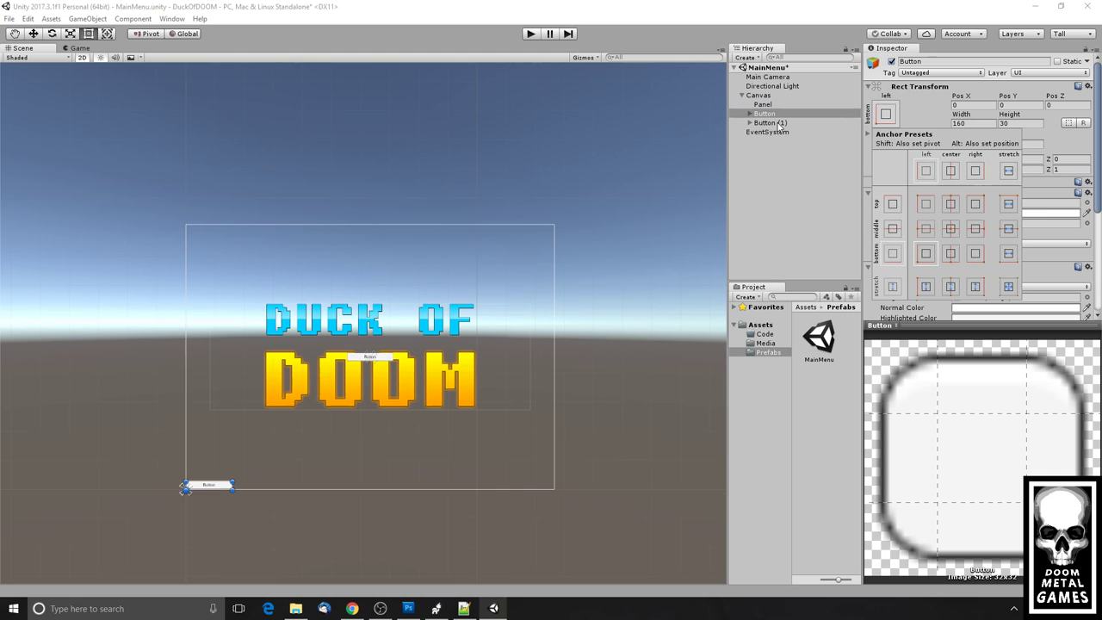
pyautogui.click(779, 126)
pyautogui.doubleClick(771, 122)
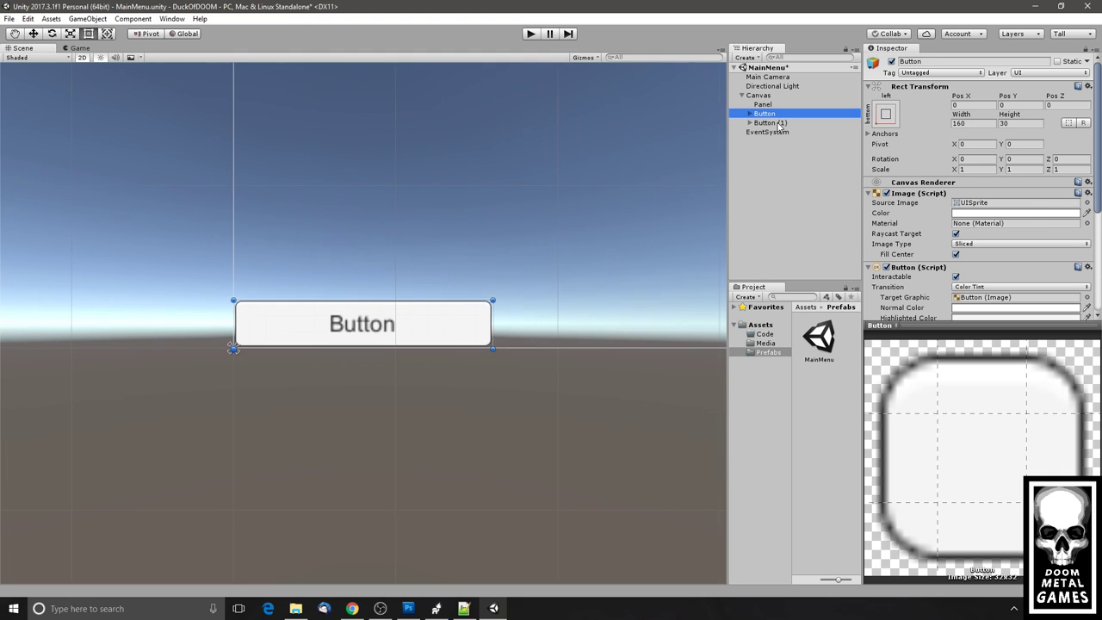
pyautogui.click(886, 116)
pyautogui.click(978, 258)
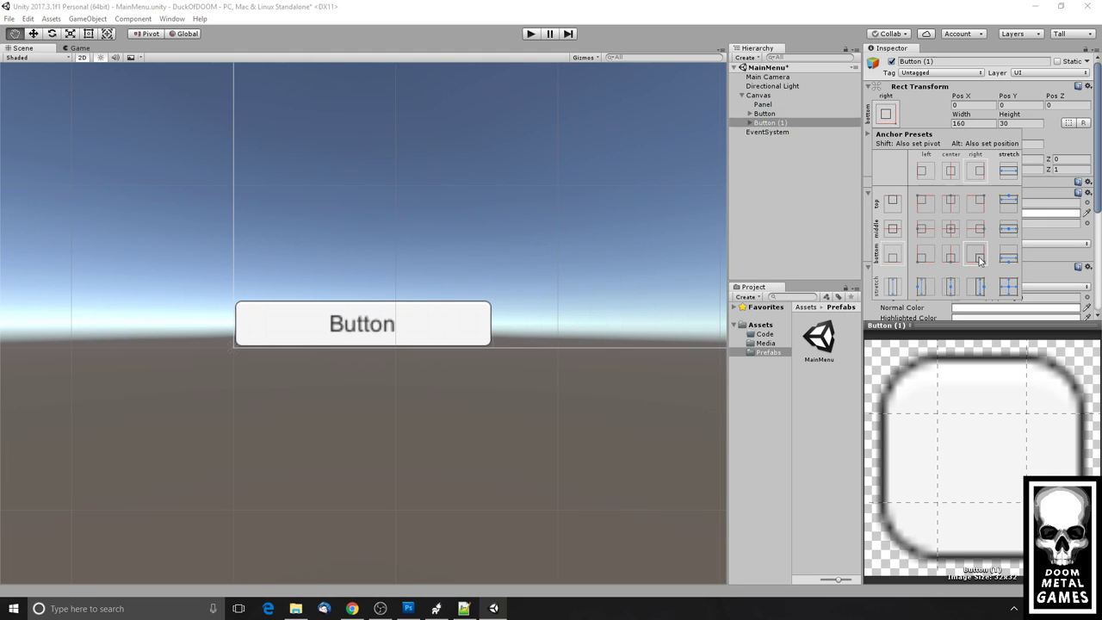
pyautogui.click(807, 129)
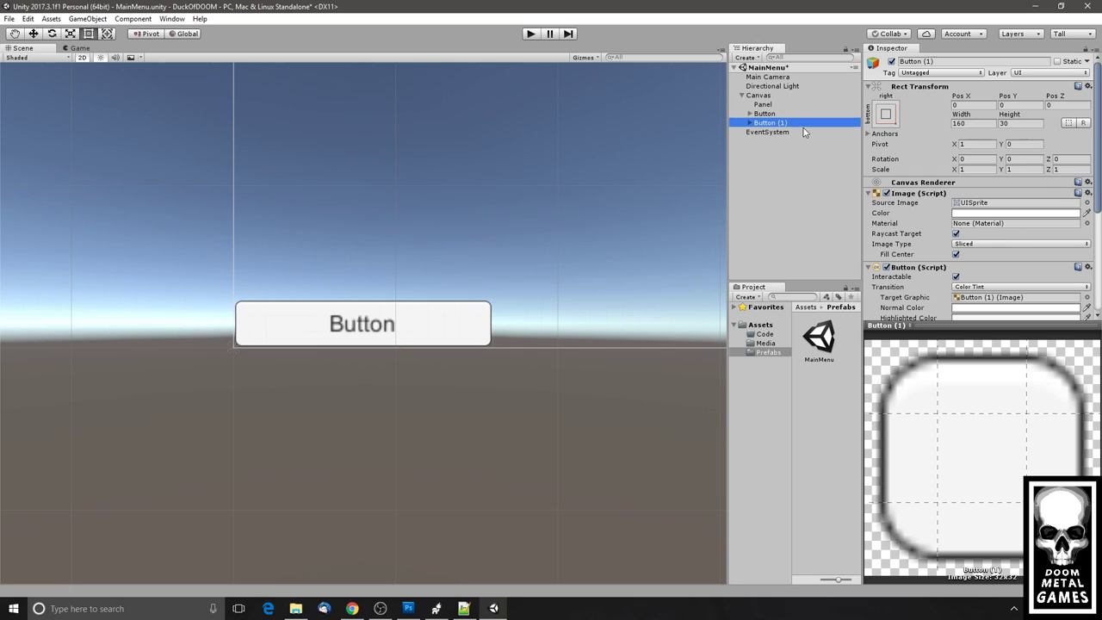
# Enlarge the left Button to about 267 by 106 with the Rect tool.
pyautogui.click(764, 114)
pyautogui.press('q')
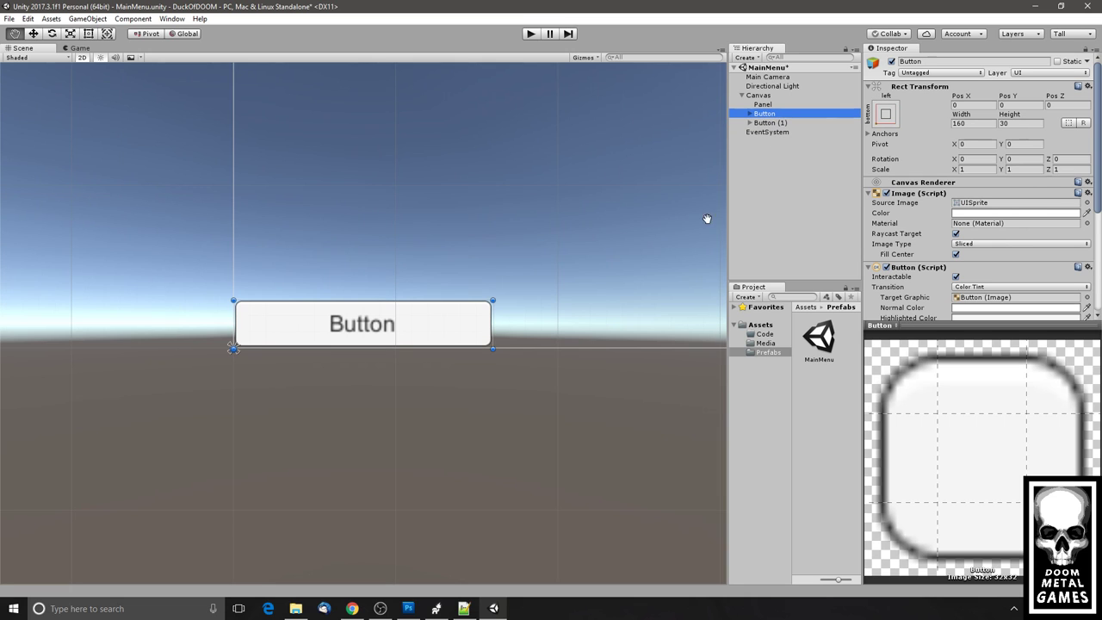
pyautogui.scroll(-5, 622, 238)
pyautogui.scroll(-3, 611, 202)
pyautogui.moveTo(620, 197); pyautogui.dragTo(387, 293)
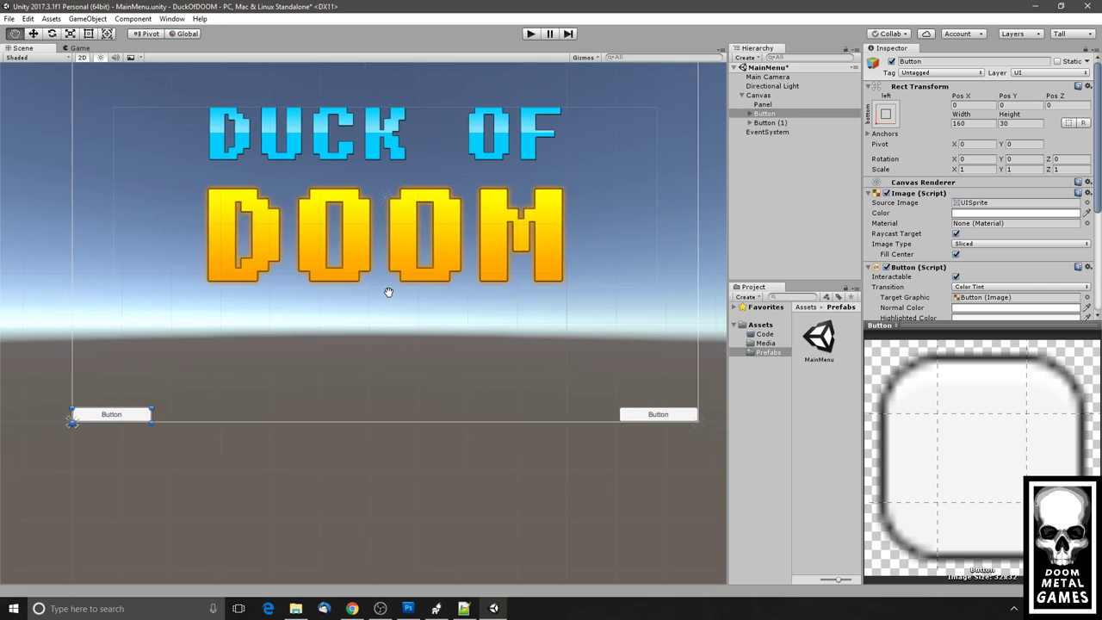
pyautogui.scroll(-1, 517, 344)
pyautogui.press('t')
pyautogui.click(769, 113)
pyautogui.moveTo(188, 395); pyautogui.dragTo(231, 362)
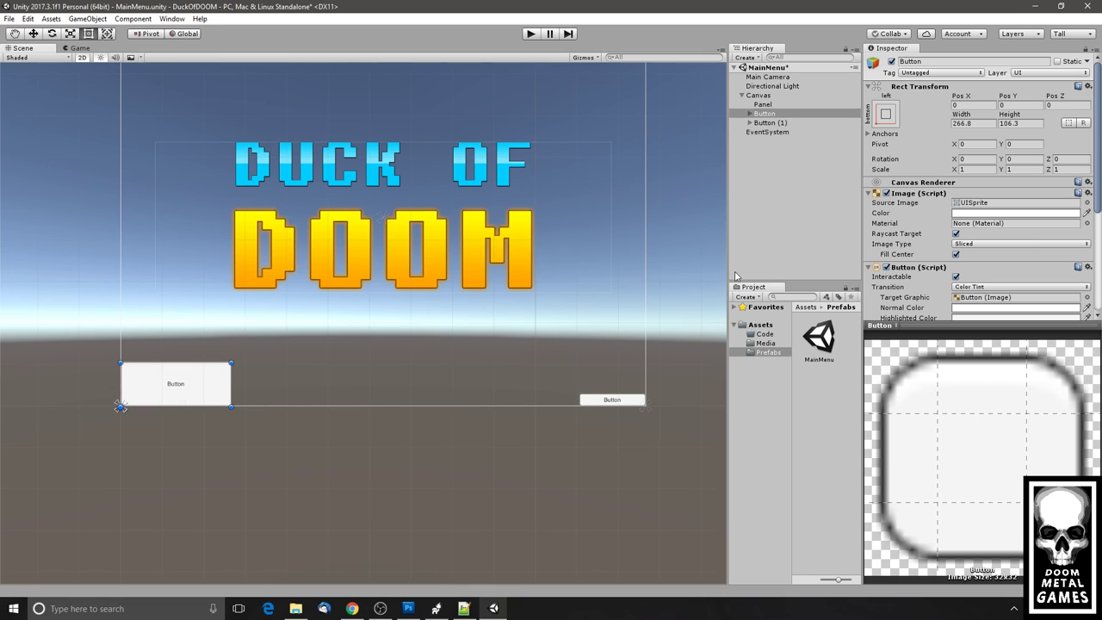
pyautogui.click(769, 122)
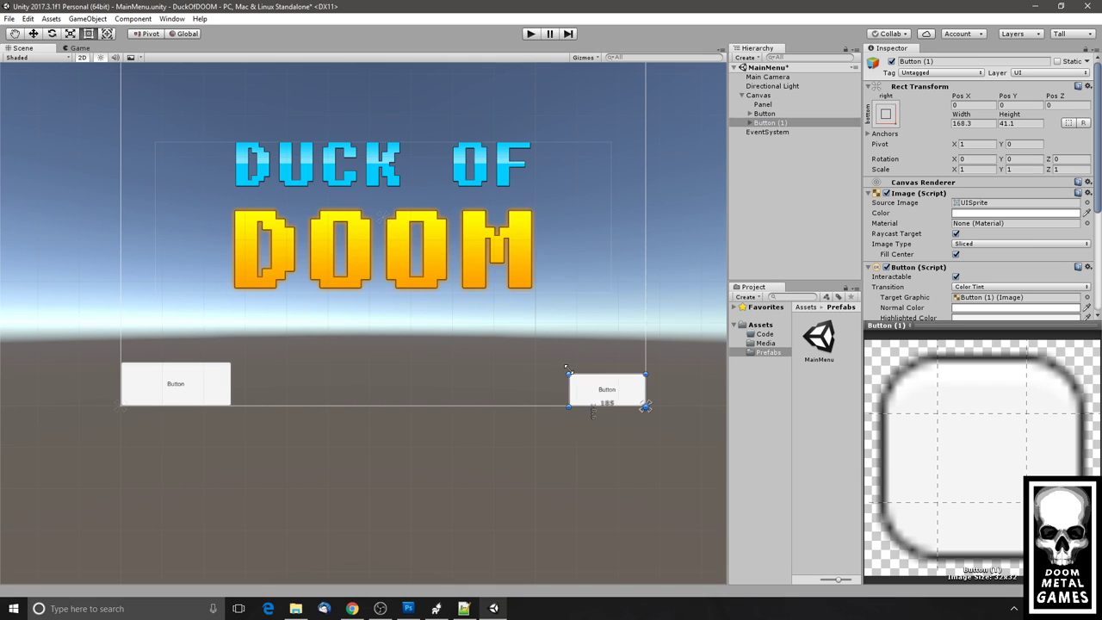